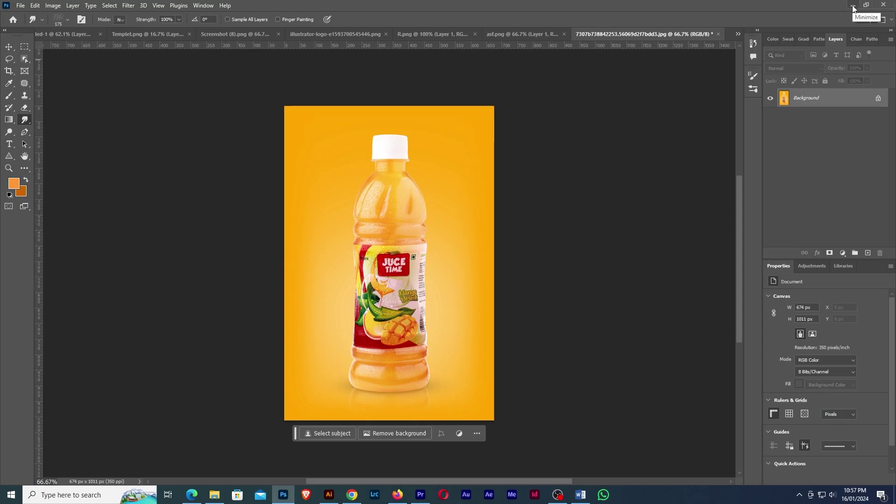
- Clear the file selection and minimize the 'All extract file' brush files window
left_click(215, 496)
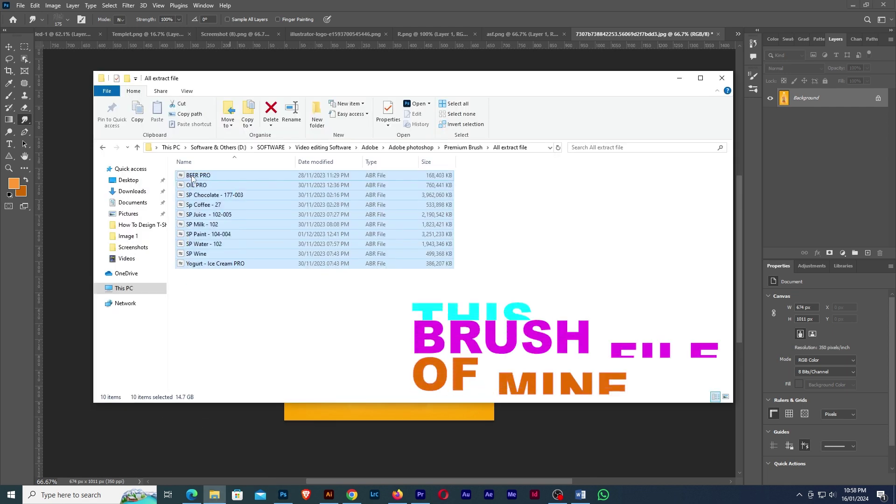
left_click(219, 301)
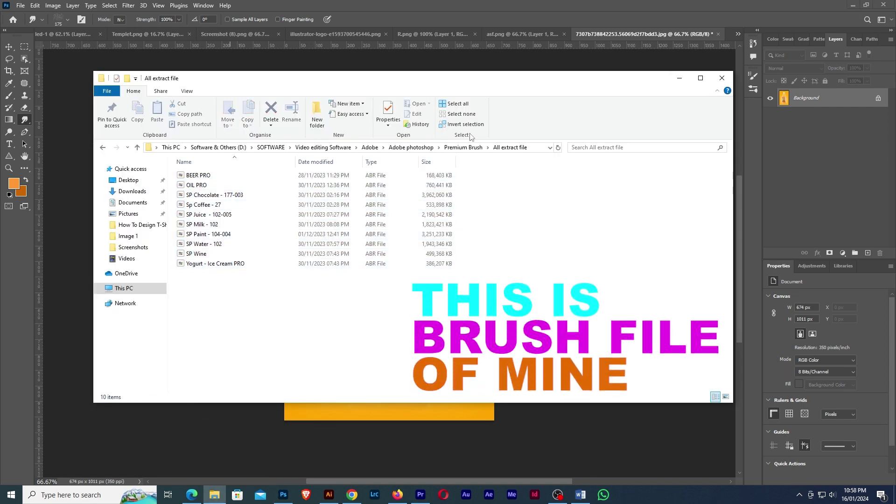
left_click(679, 78)
- Minimize Photoshop and browse to C:\Program Files\Adobe\Adobe Photoshop 2024\Presets\Brushes
left_click(853, 6)
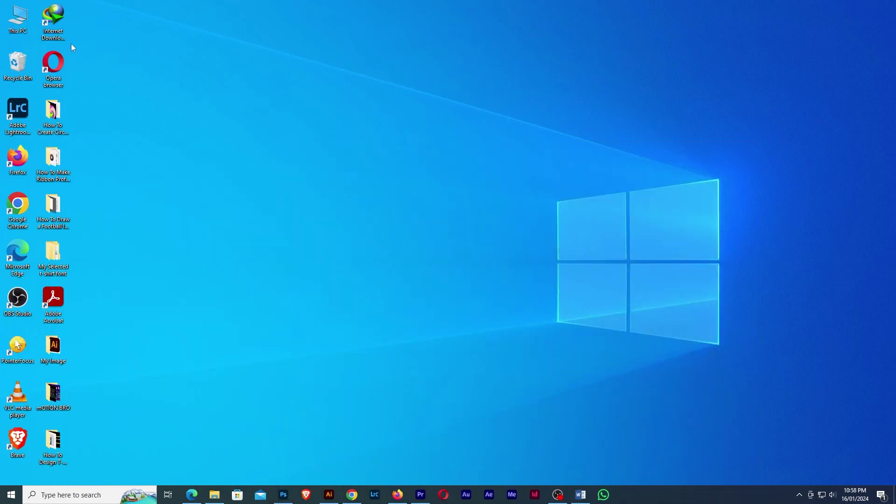
double_click(19, 21)
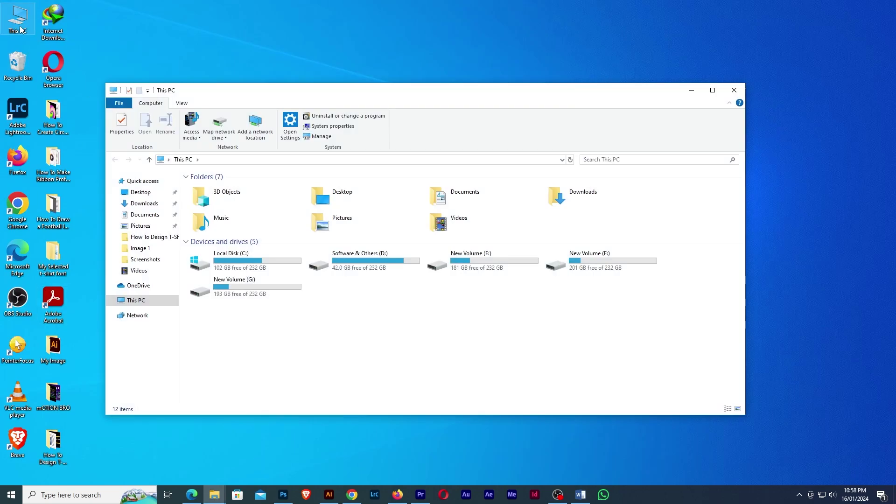
double_click(209, 275)
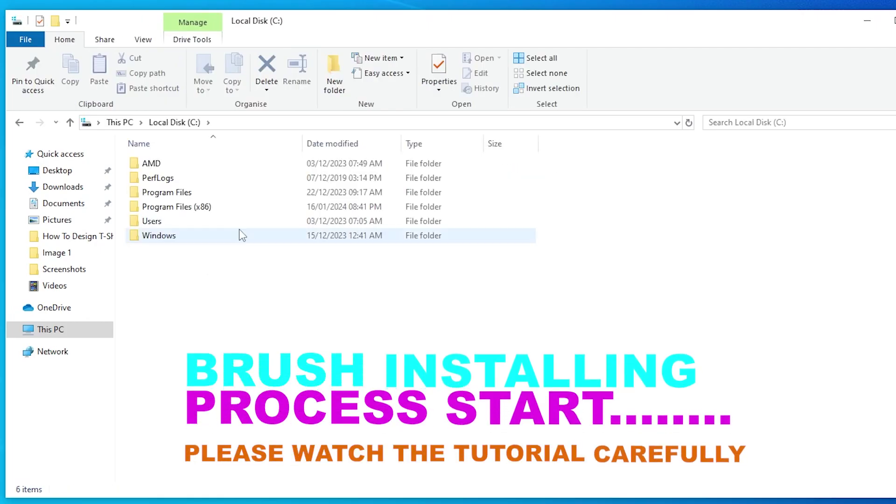
left_click(192, 194)
double_click(192, 194)
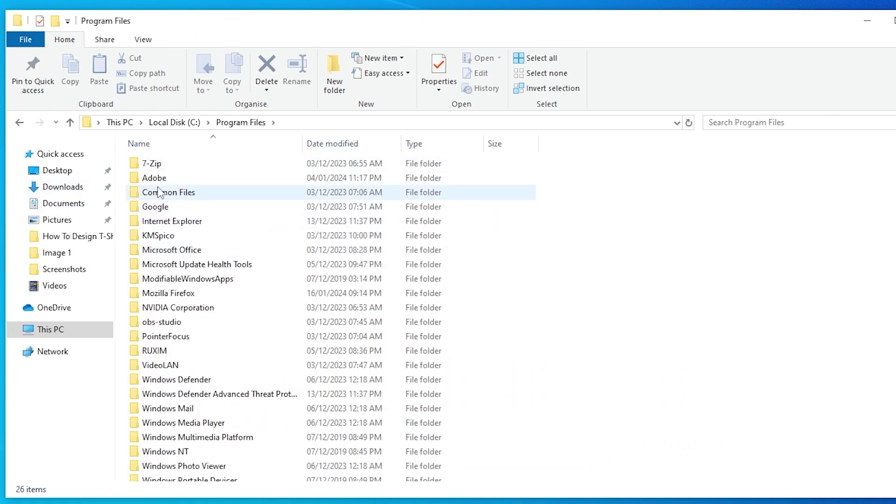
double_click(173, 180)
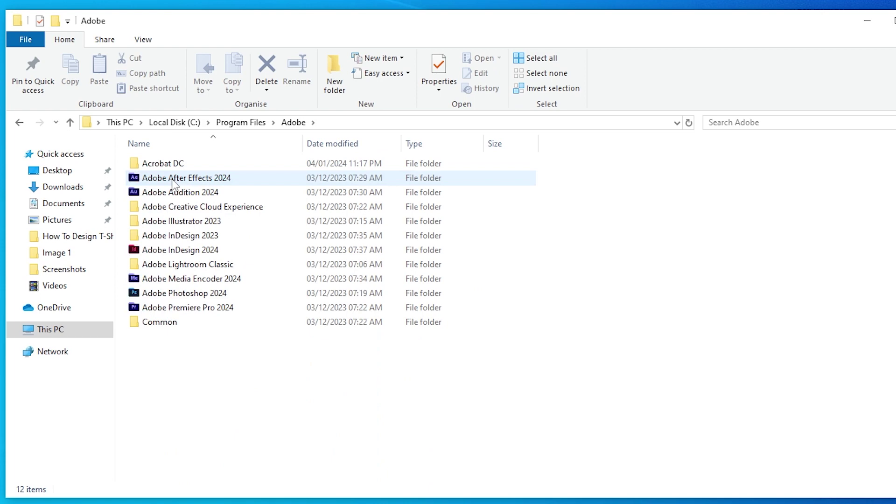
left_click(195, 295)
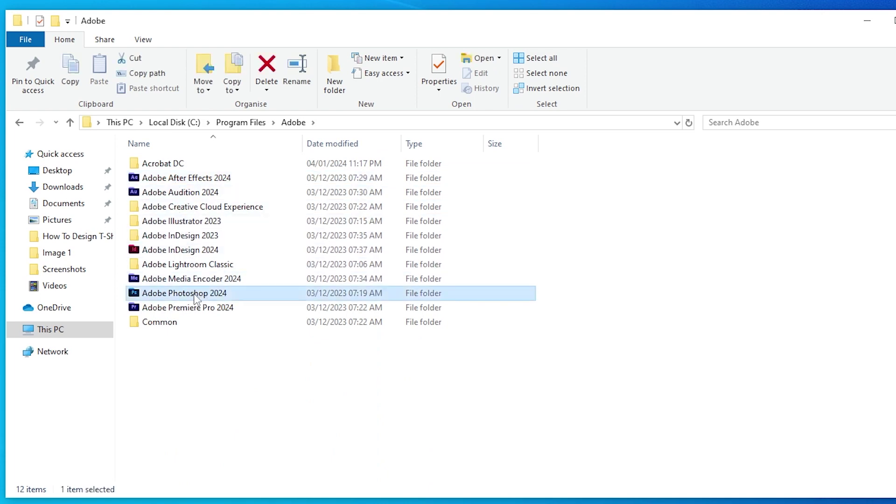
double_click(194, 296)
left_click(161, 252)
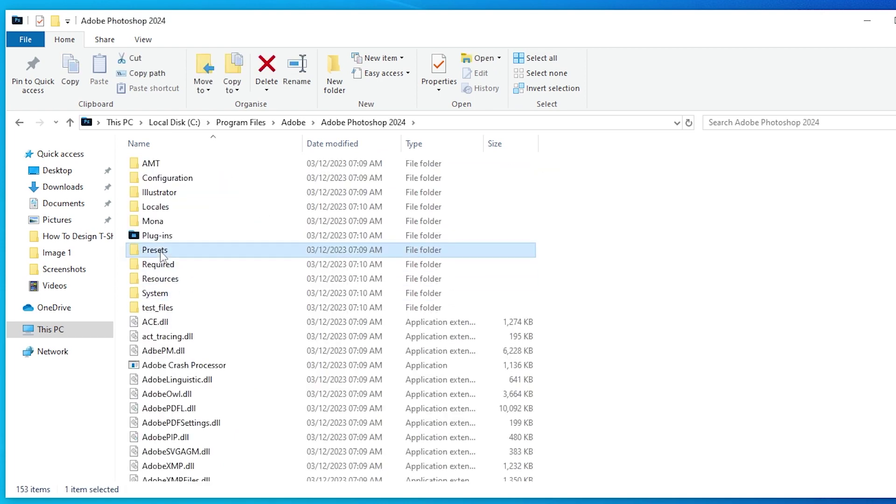
double_click(161, 252)
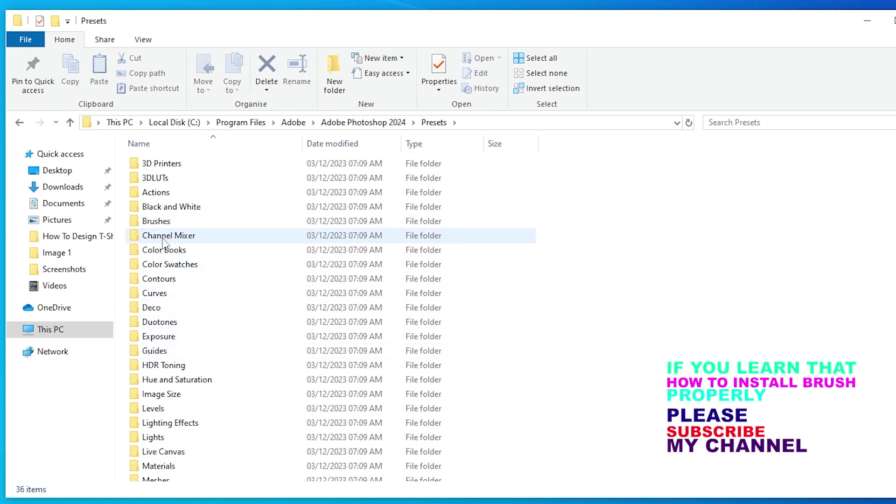
double_click(160, 222)
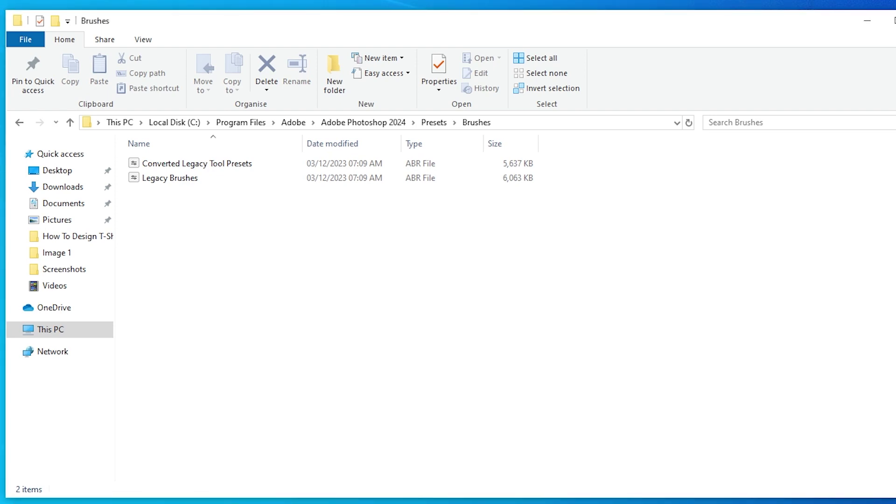
- Select and copy all ten ABR brush files, OIL PRO through Yogurt, from the extract folder
key("alt+Tab")
left_click_drag(527, 18, 889, 91)
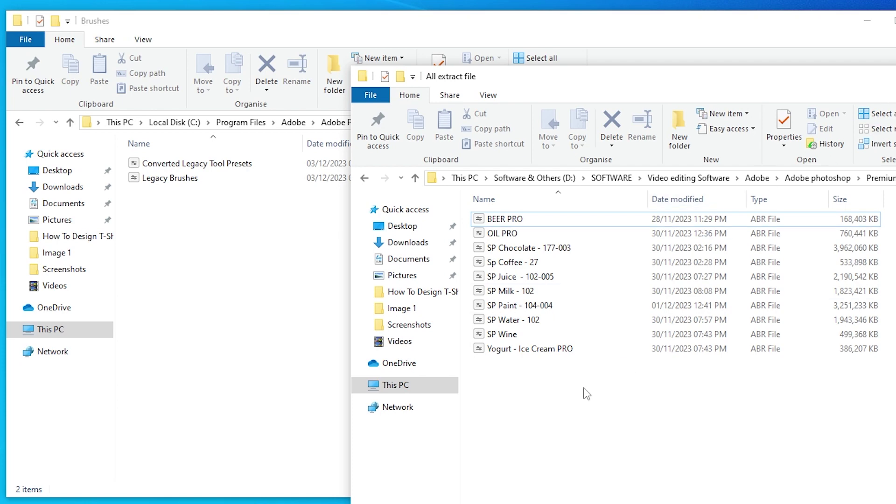
left_click_drag(583, 388, 511, 217)
right_click(512, 217)
left_click(563, 418)
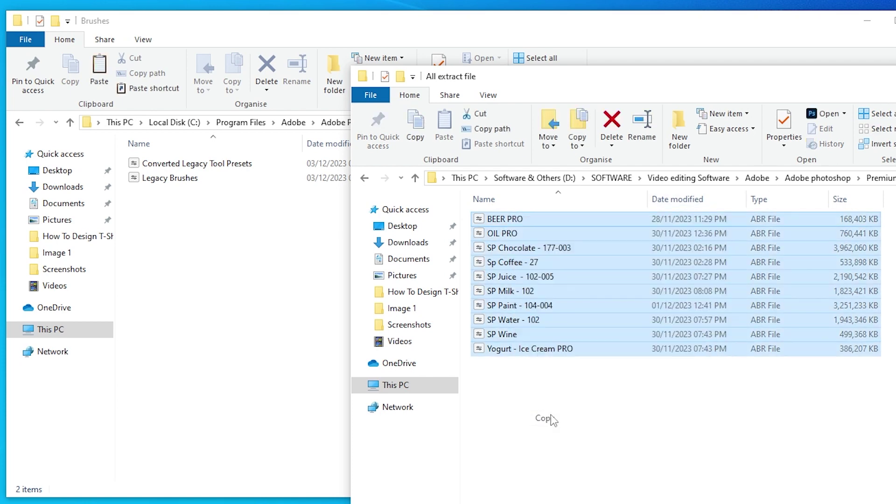
- Paste the brush files into the Brushes folder, granting administrator permission for all files
left_click(221, 244)
right_click(221, 229)
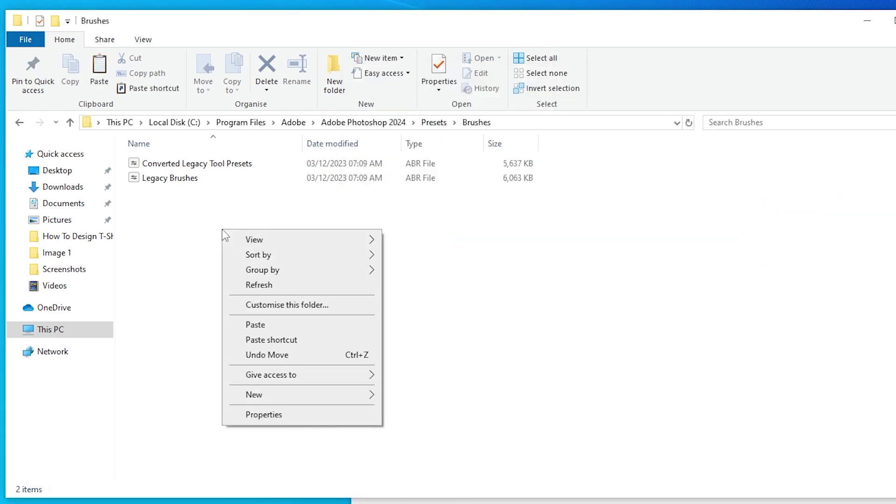
left_click(290, 323)
left_click(461, 184)
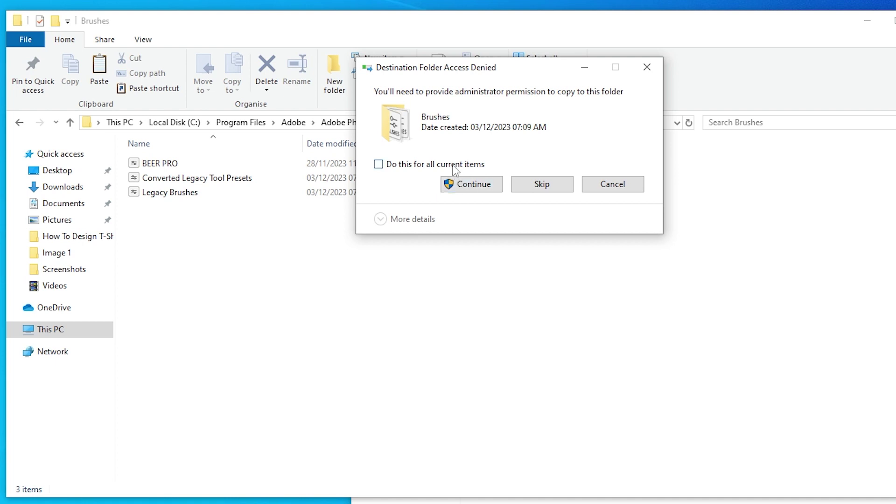
left_click(448, 164)
left_click(471, 184)
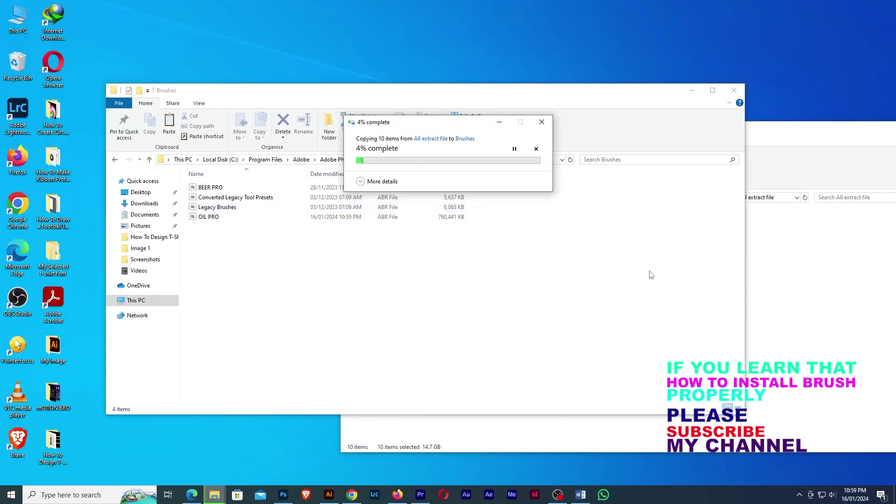
left_click(802, 270)
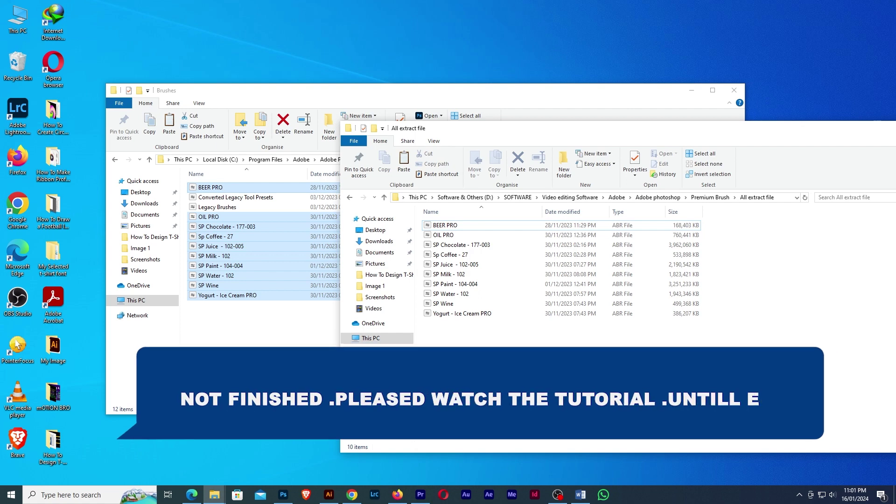
left_click(250, 335)
- Close the Brushes folder window and switch Photoshop to the Brush tool
left_click(734, 91)
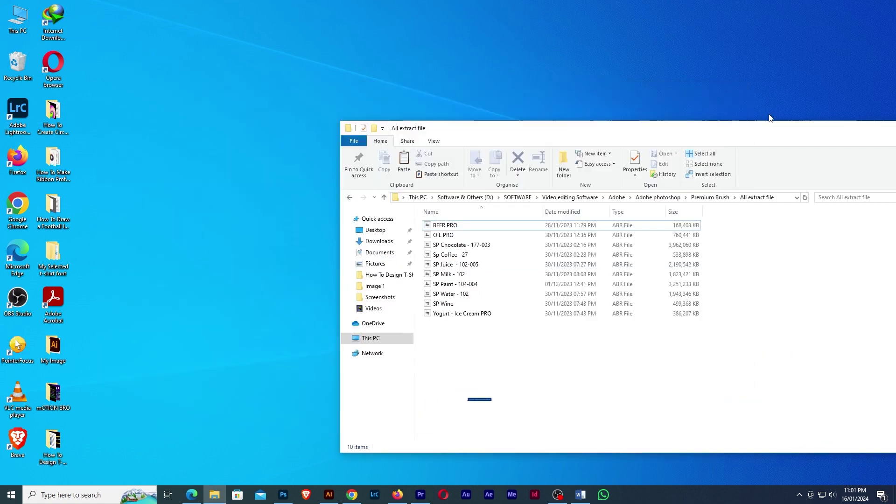
mouse_move(777, 129)
left_mouse_down()
mouse_move(712, 106)
mouse_move(723, 86)
left_mouse_up()
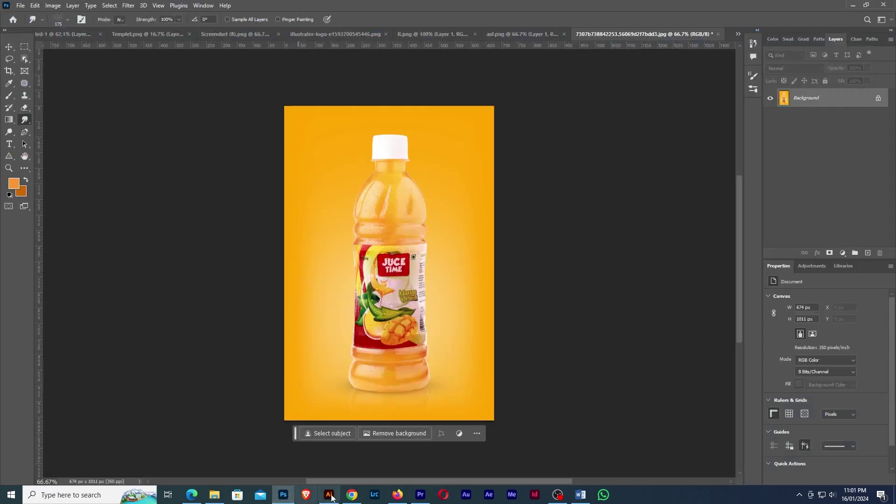
left_click(9, 95)
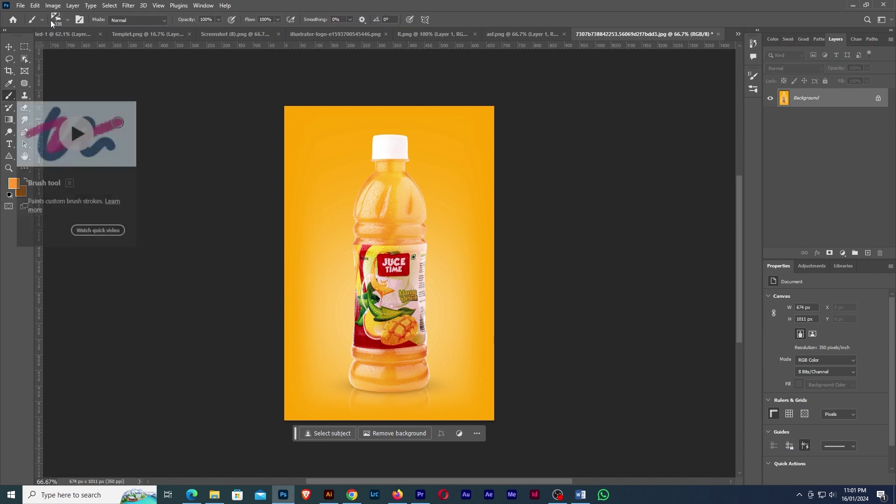
- Browse the brush preset list, collapsing Special Effects Brushes, then minimize Photoshop
left_click(67, 20)
scroll(115, 284, "down", 2)
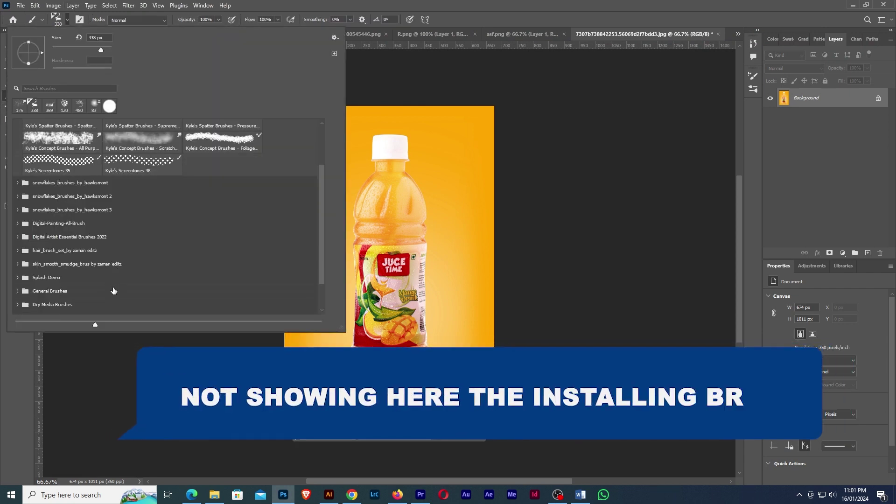
scroll(115, 284, "down", 2)
scroll(115, 284, "down", 1)
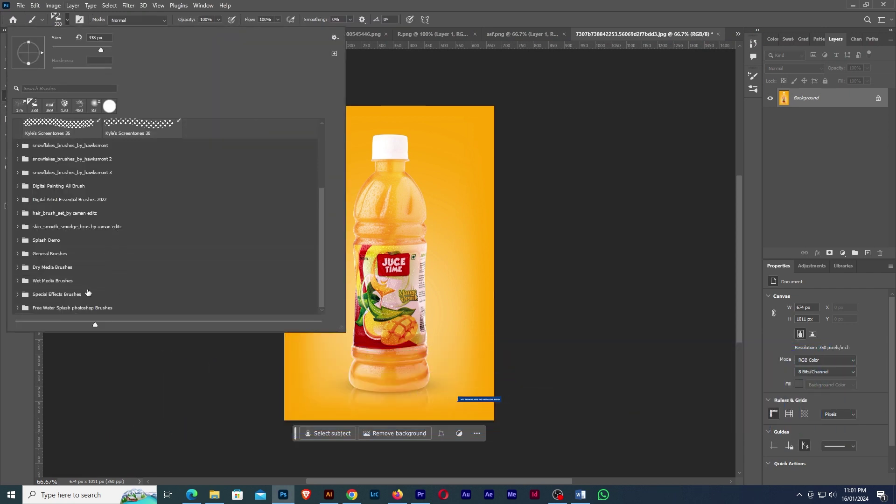
scroll(98, 293, "down", 1)
scroll(65, 240, "down", 1)
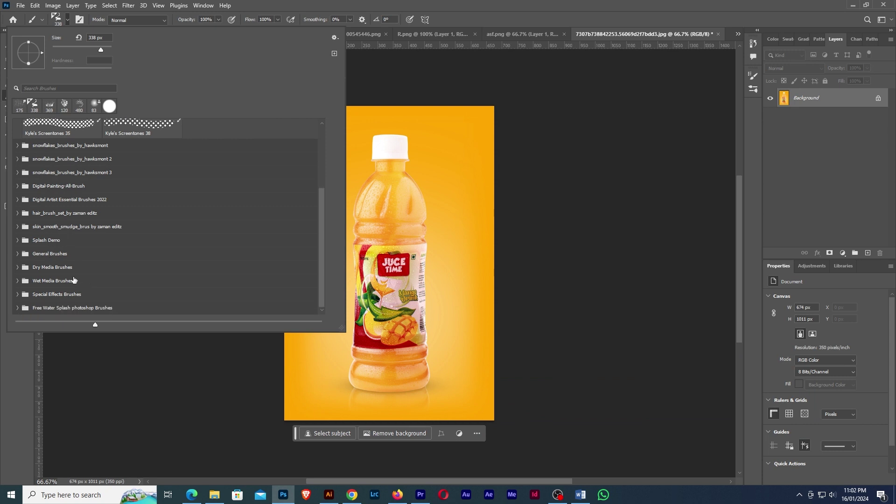
scroll(42, 210, "up", 4)
scroll(18, 154, "up", 2)
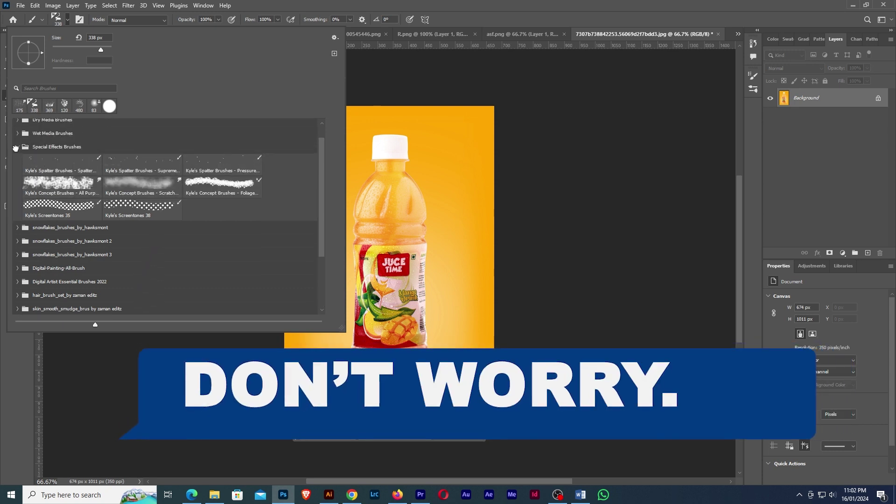
left_click(15, 148)
scroll(322, 256, "down", 2)
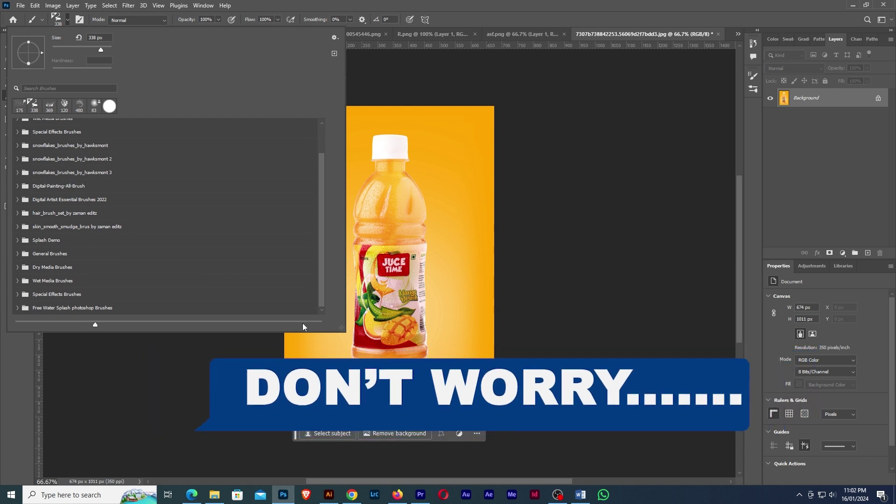
key("Escape")
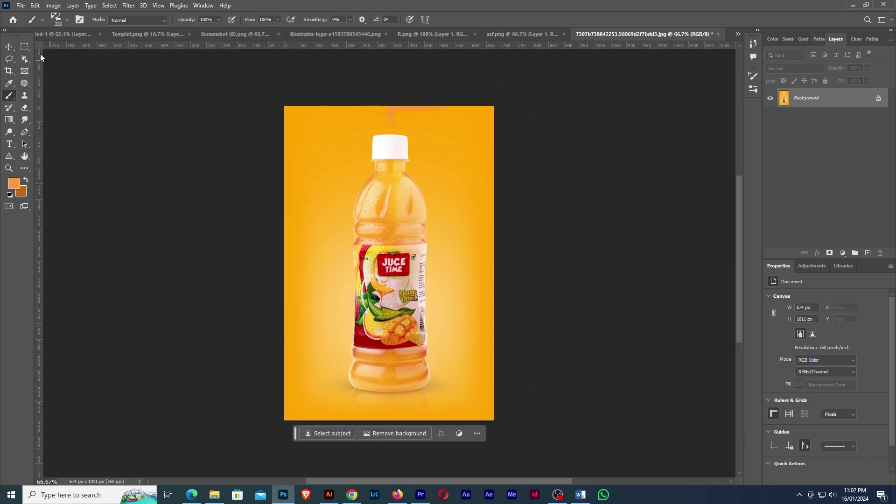
left_click(853, 5)
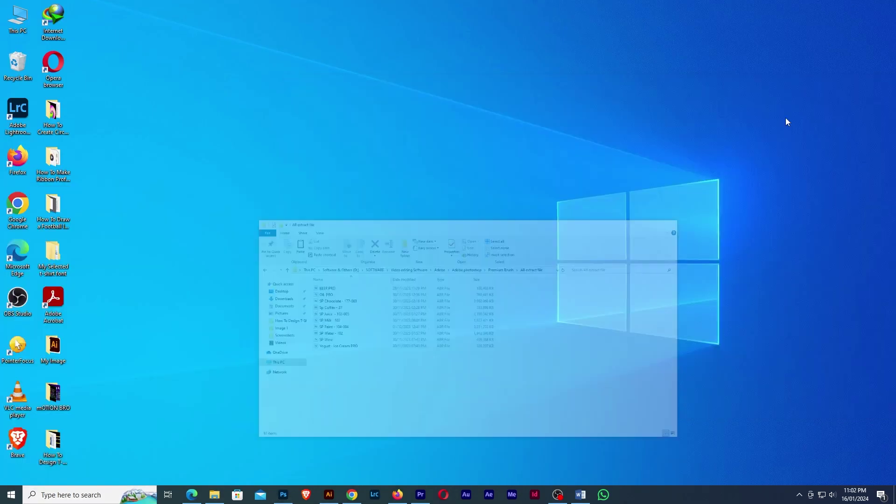
- Restart the PC via the power menu and open the juice bottle image in Photoshop
left_click(11, 495)
left_click(14, 475)
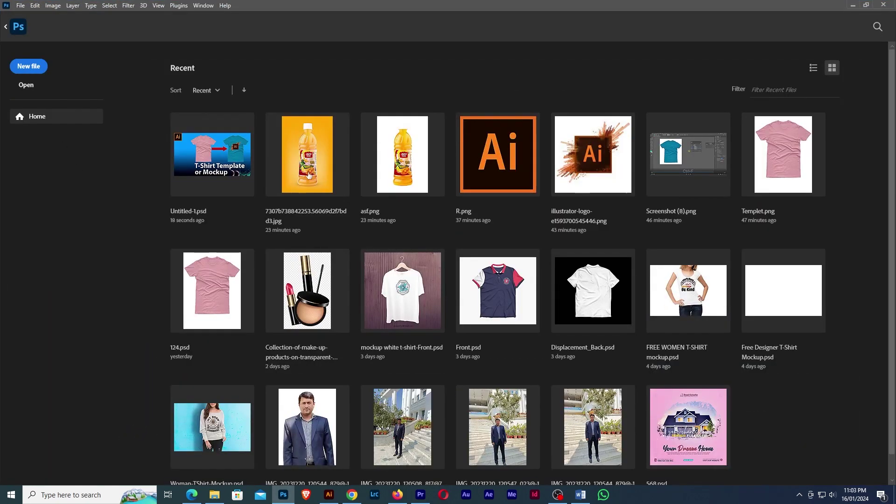
left_click(309, 176)
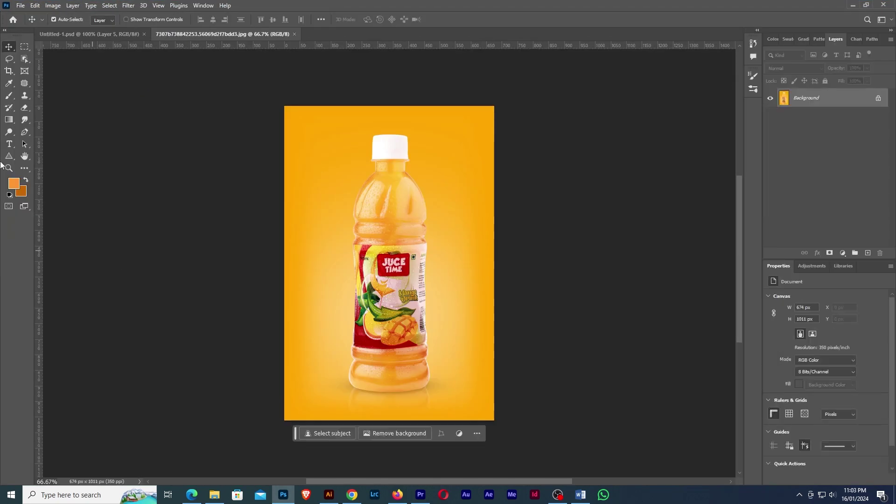
- With the Brush tool, browse the presets and expand the Special Effects Brushes folder
left_click(9, 96)
left_click(67, 20)
scroll(102, 251, "down", 2)
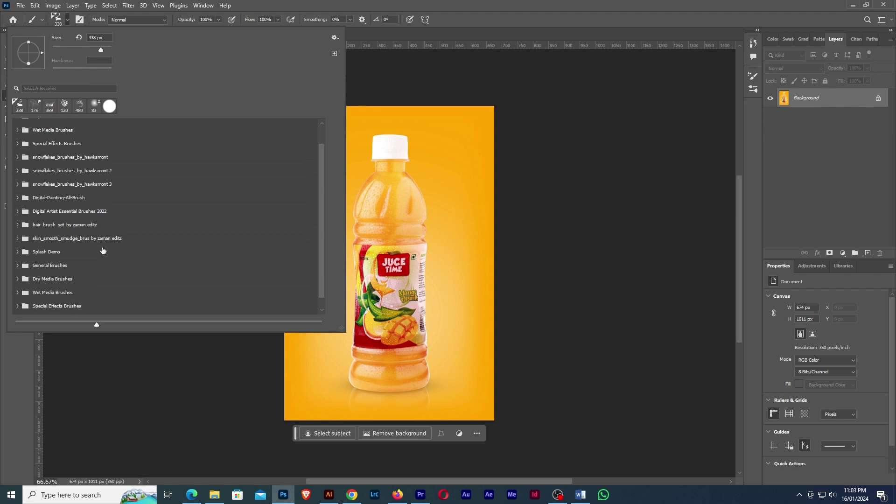
scroll(103, 251, "down", 2)
scroll(103, 250, "down", 1)
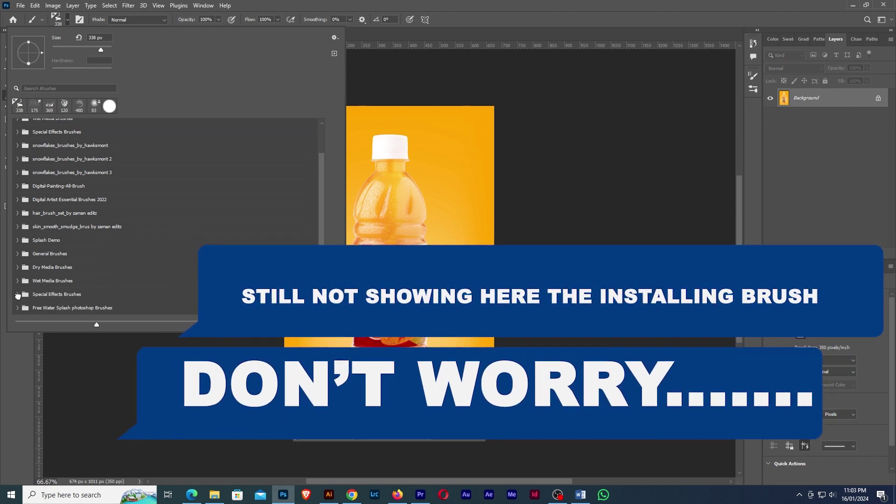
left_click(18, 294)
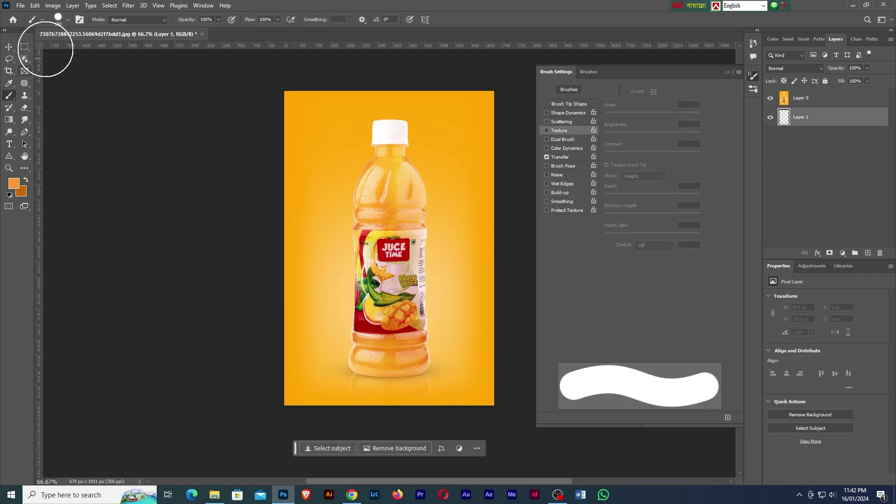
- Load the BEER PRO brush set from the brush picker's menu
left_click(65, 20)
left_click(334, 38)
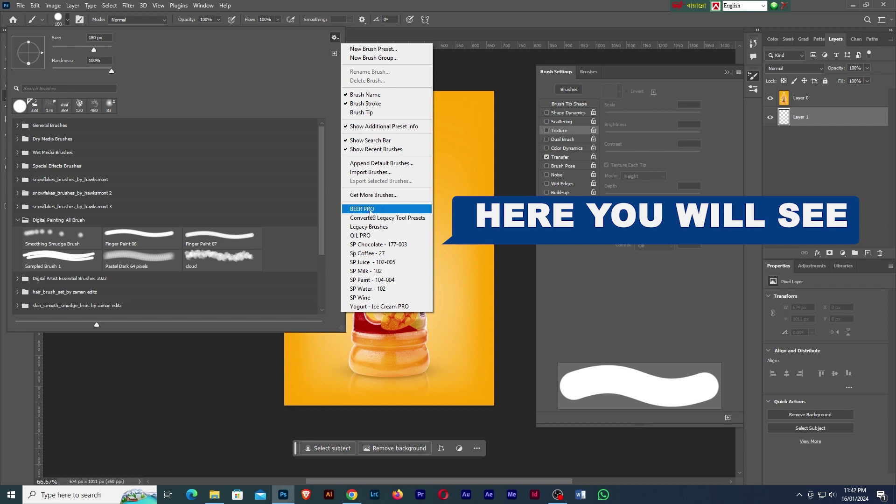
left_click(375, 209)
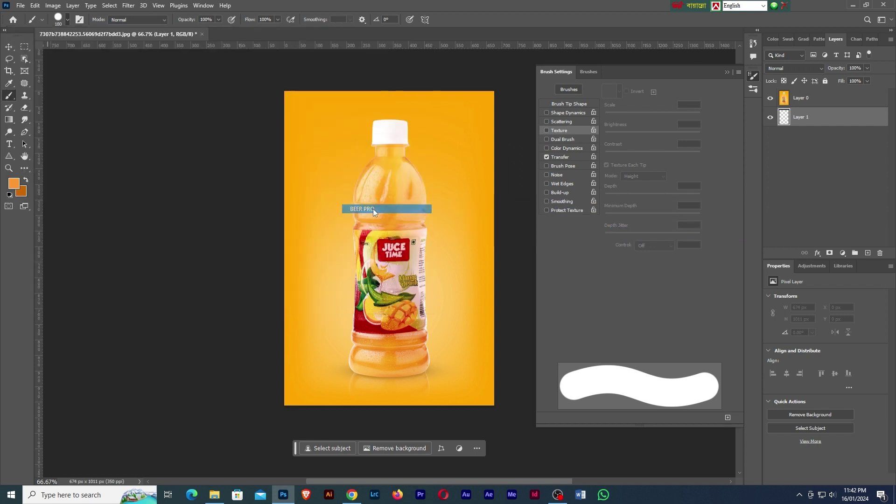
left_click(417, 184)
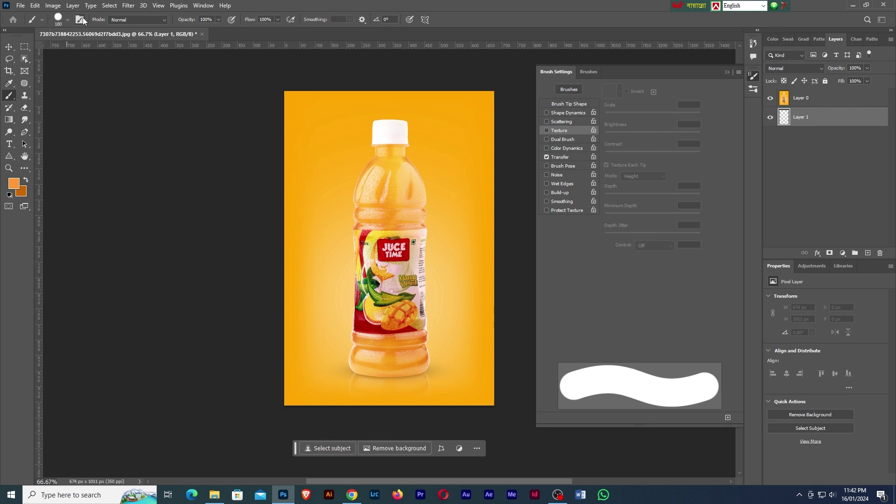
- Collapse Digital-Painting-All-Brush, expand the BEER PRO folder, and choose one of its brushes
left_click(68, 20)
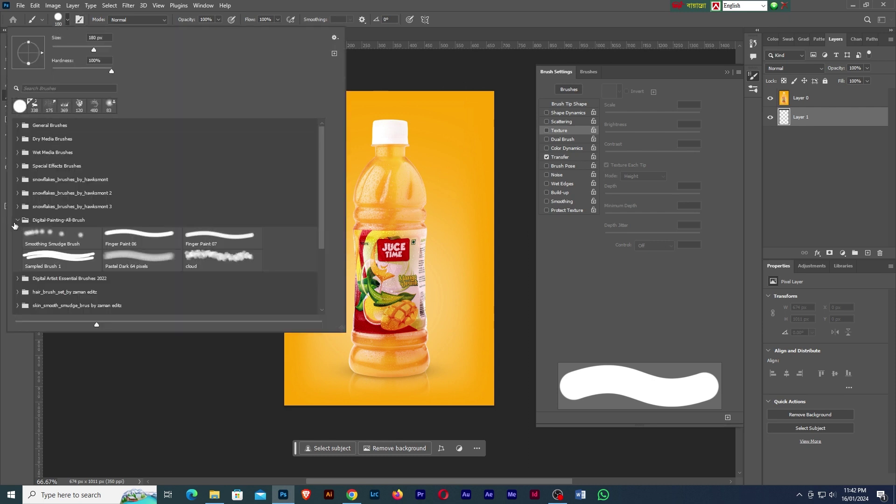
left_click(17, 219)
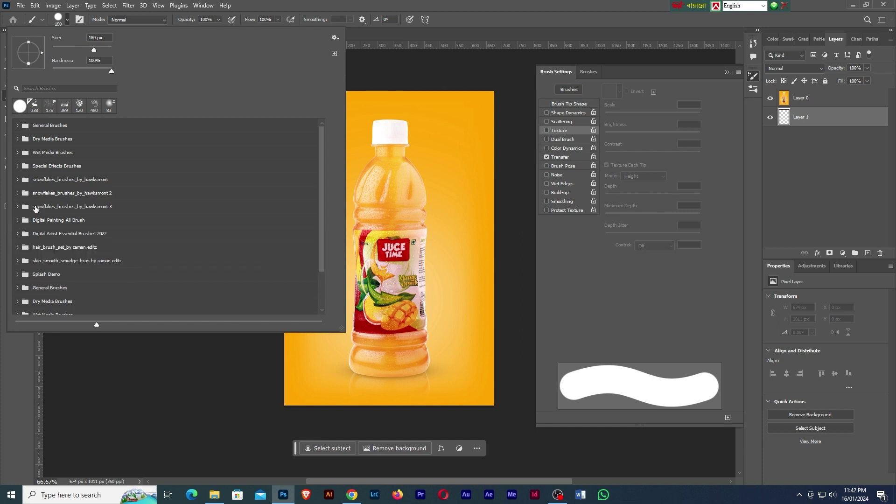
scroll(55, 210, "down", 1)
scroll(56, 219, "down", 2)
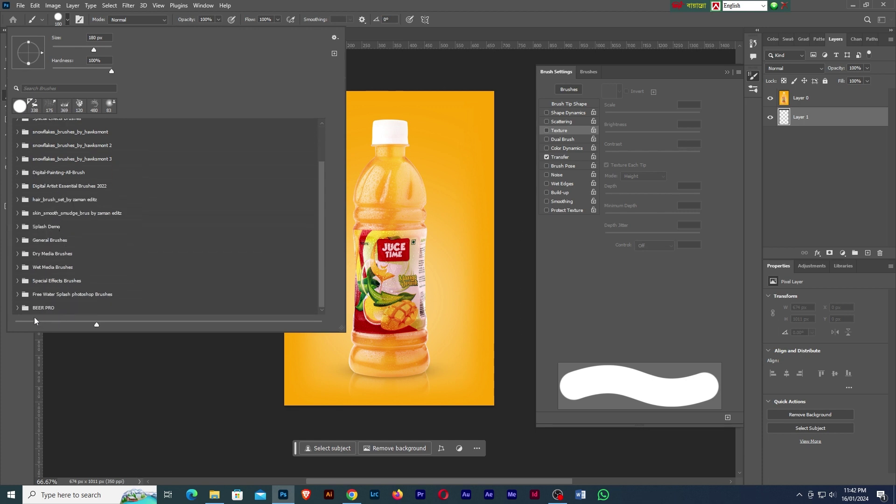
left_click(17, 308)
scroll(64, 305, "down", 1)
scroll(130, 280, "down", 1)
scroll(148, 279, "down", 1)
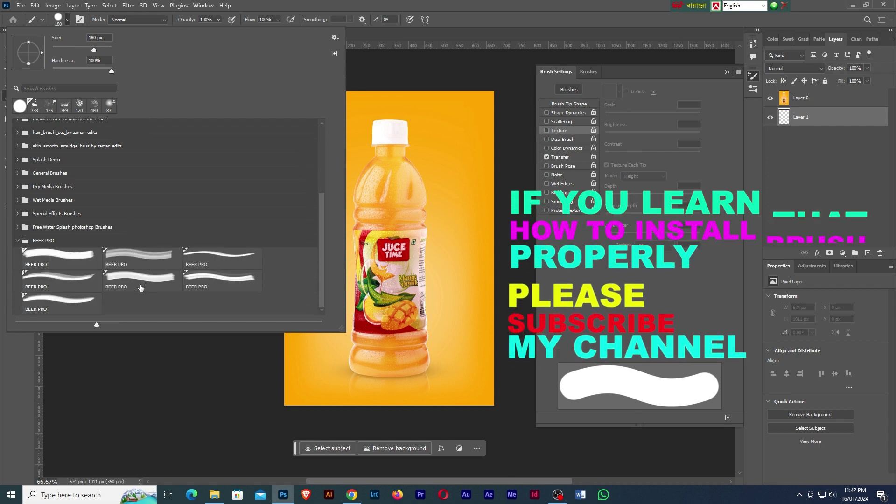
left_click(138, 280)
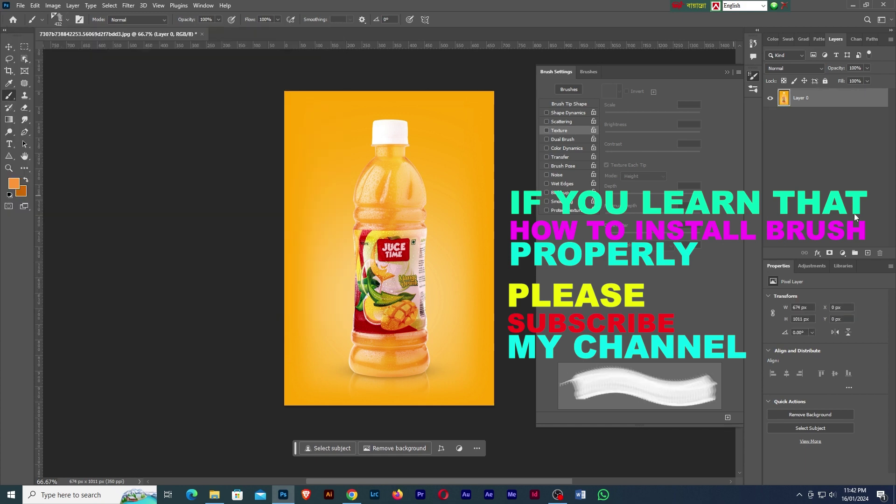
- Add a new layer above Layer 0 and set the first BEER PRO brush to 511 px
left_click(868, 253)
left_click(68, 19)
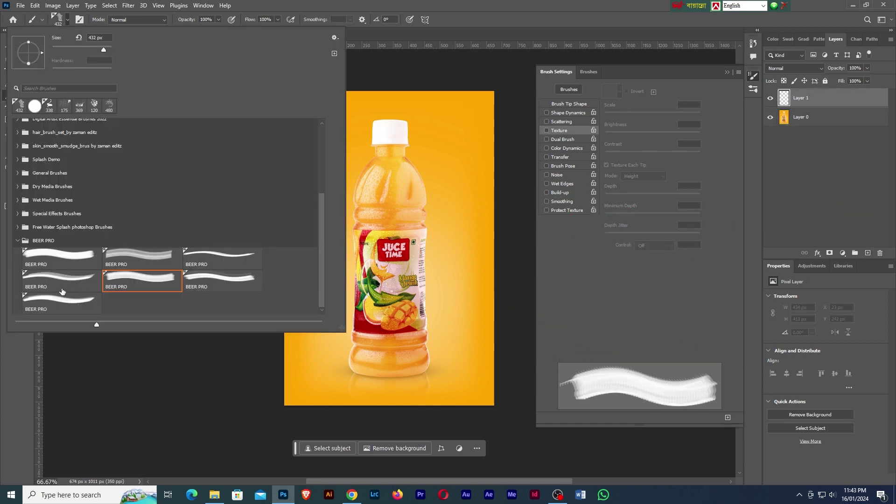
left_click(55, 257)
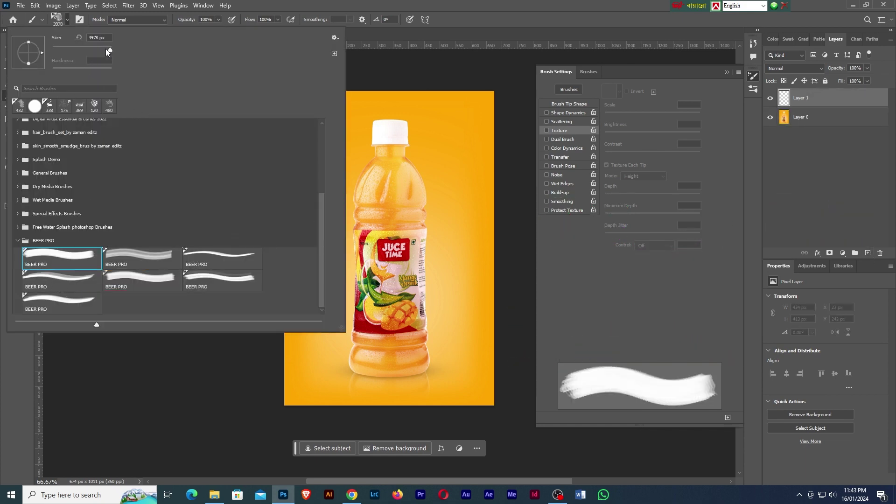
left_click_drag(106, 49, 59, 49)
- Expand the OIL PRO brush folder and choose one of its splash brushes
left_click(414, 187)
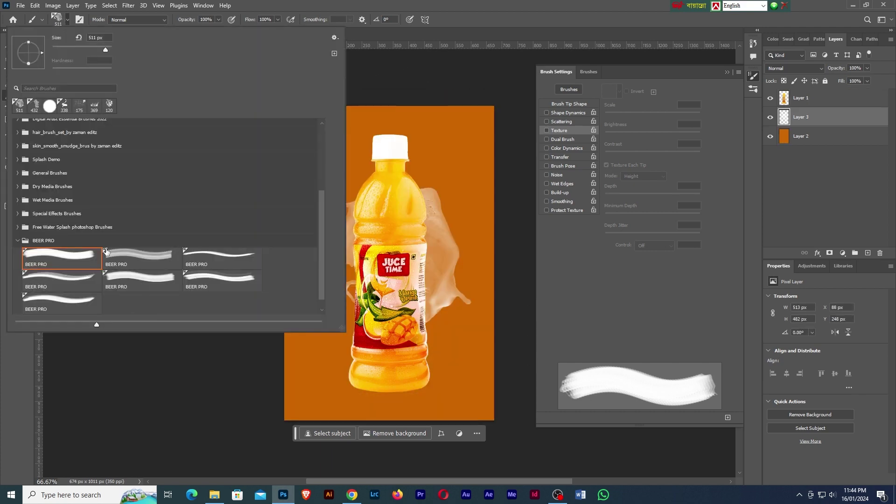
scroll(110, 254, "down", 1)
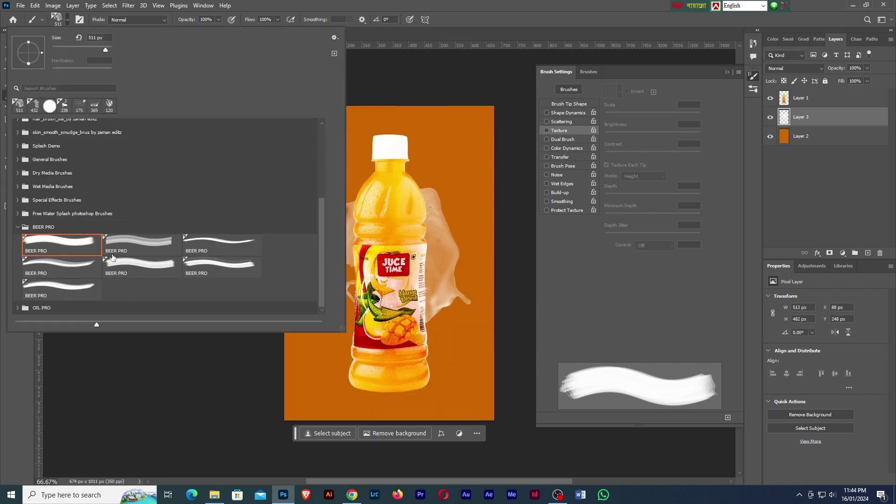
left_click(18, 310)
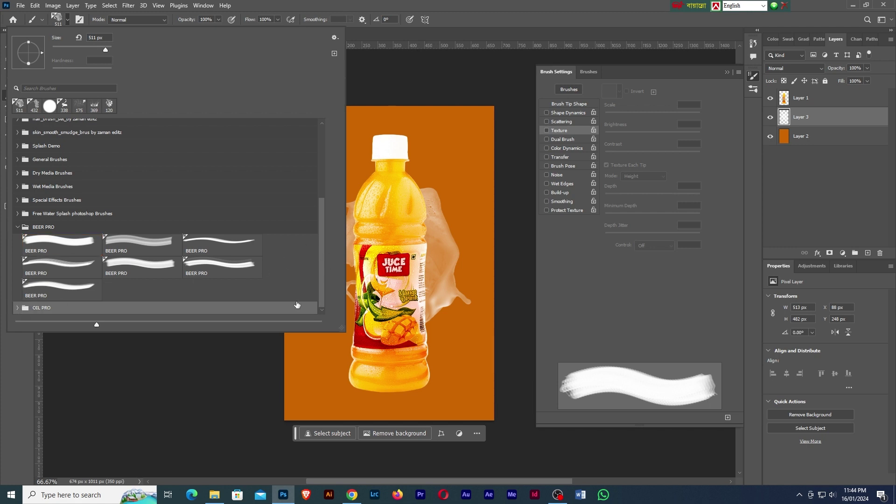
left_click(18, 308)
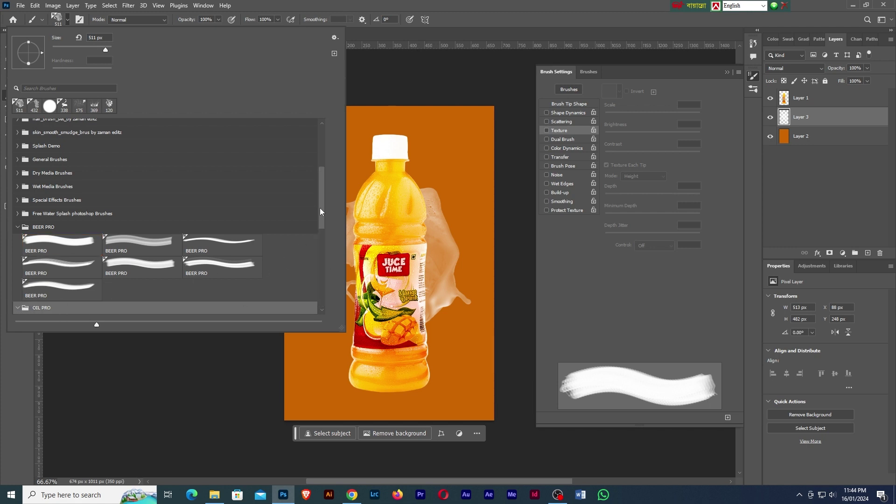
left_click_drag(320, 211, 312, 309)
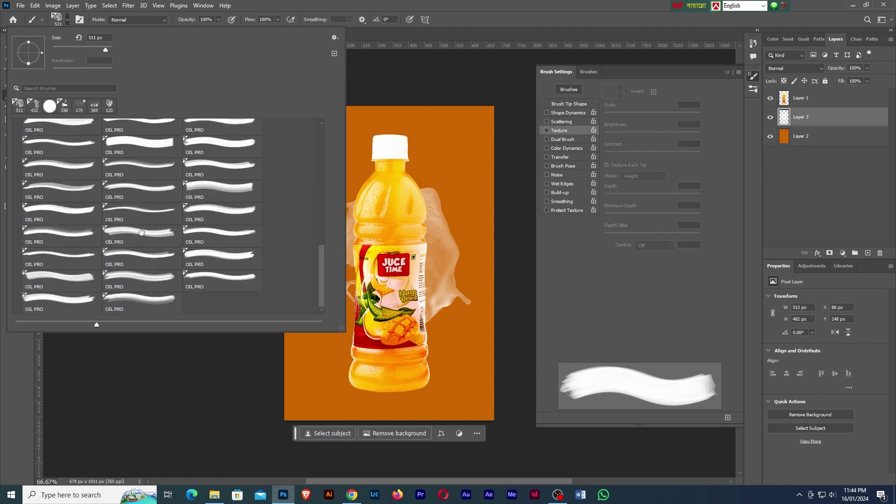
left_click(207, 184)
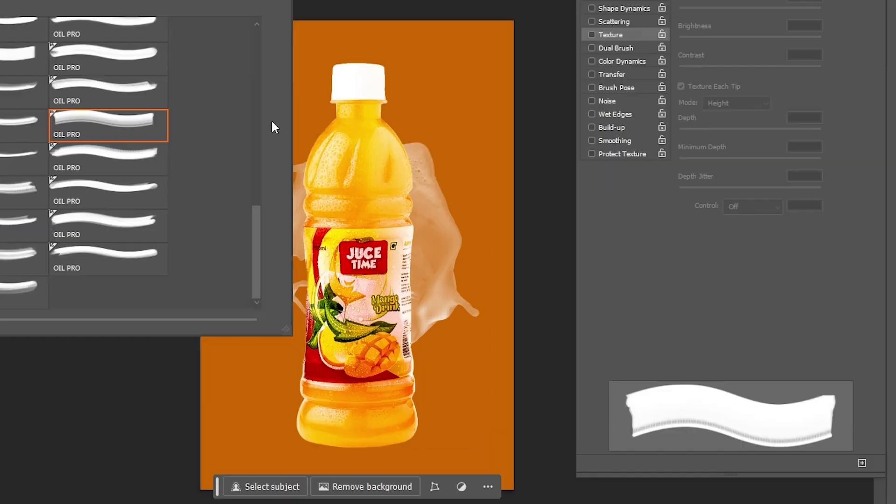
- Stamp white OIL PRO splashes at the canvas upper right and upper left, then reselect the first OIL PRO brush
left_click(434, 126)
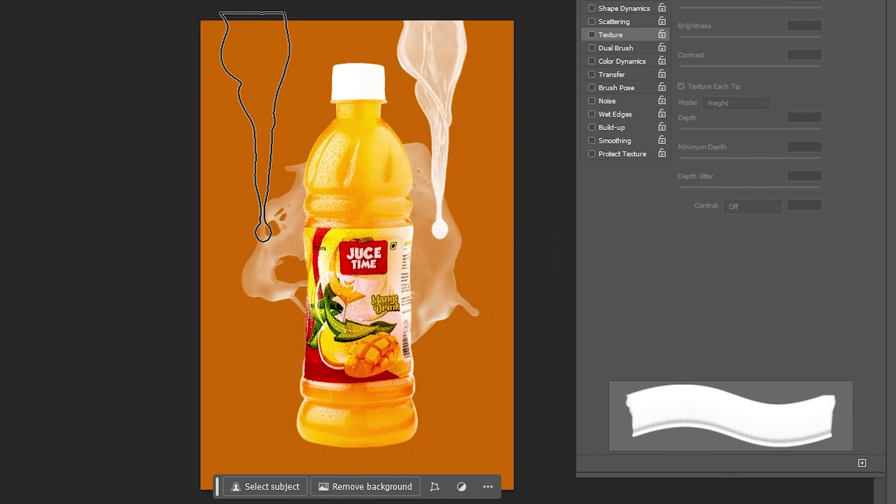
left_click(256, 125)
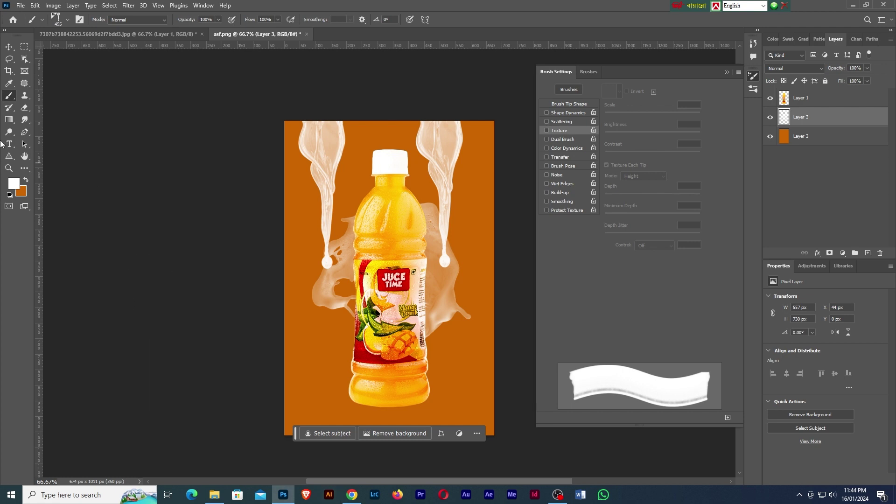
left_click(68, 19)
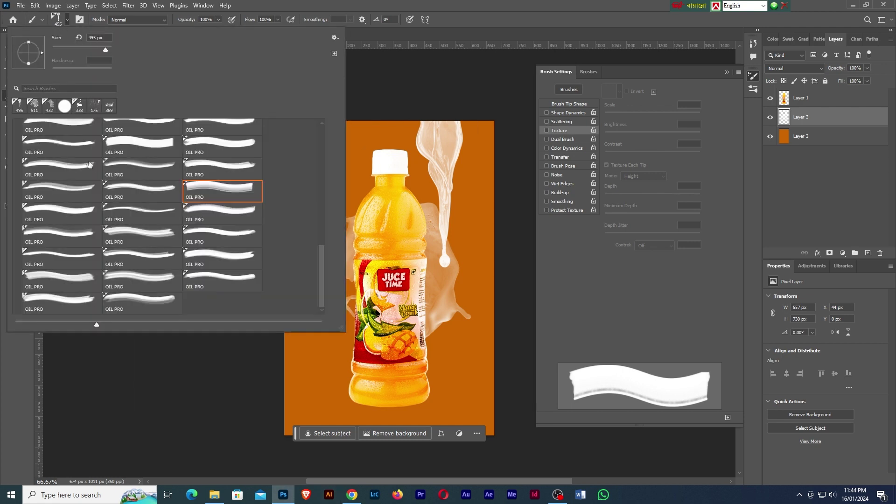
left_click(70, 126)
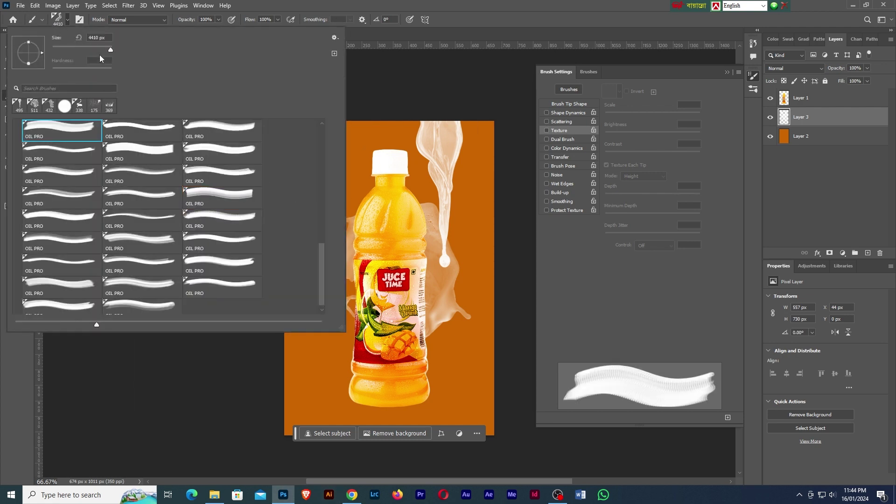
left_click(63, 16)
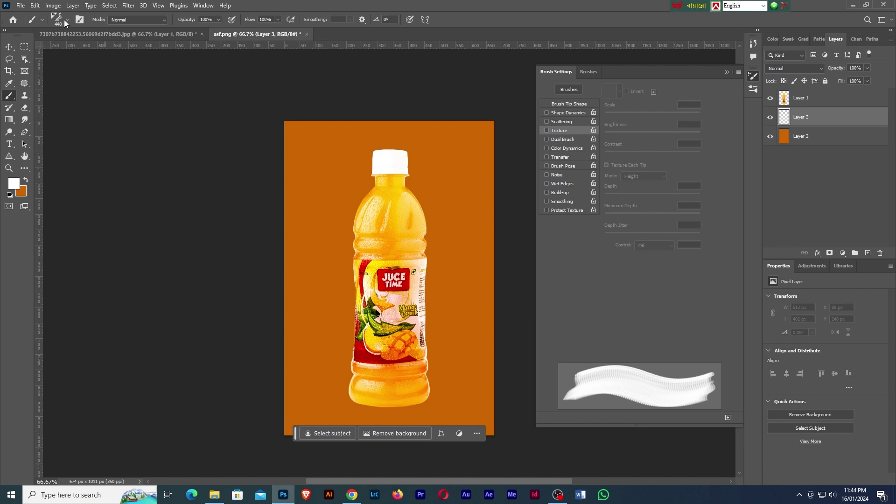
left_click(65, 22)
left_click(335, 37)
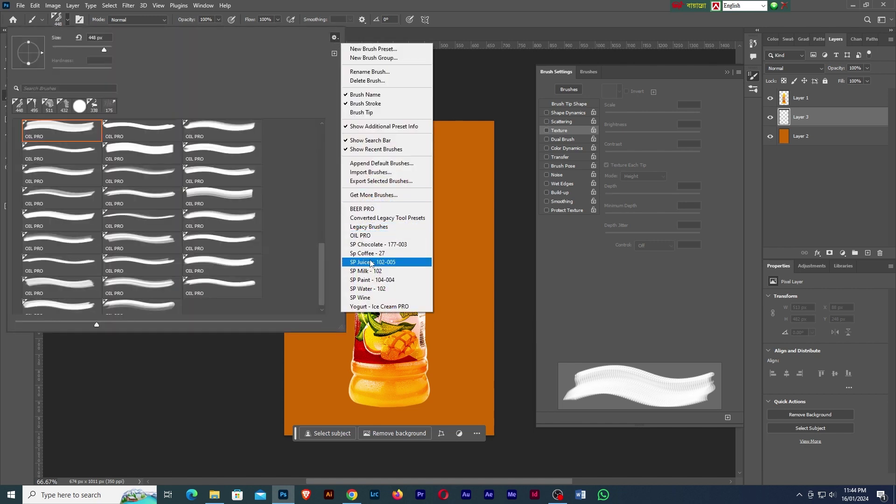
- Load the SP Chocolate - 177-003 brush set, expand it, and choose a Choco PRO brush
left_click(369, 245)
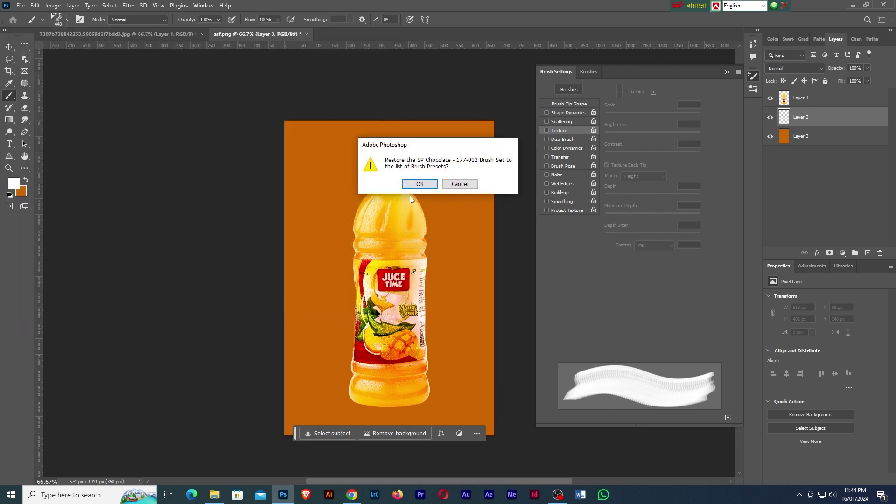
left_click(422, 185)
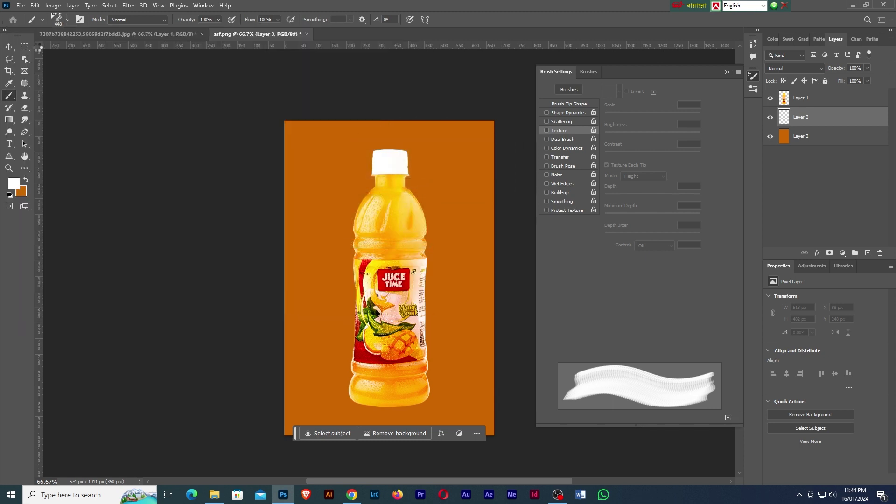
left_click(68, 22)
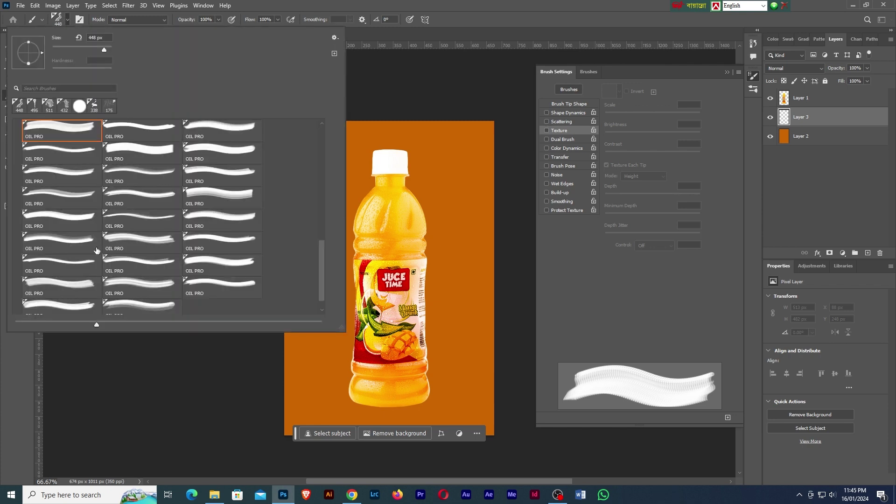
scroll(319, 270, "down", 2)
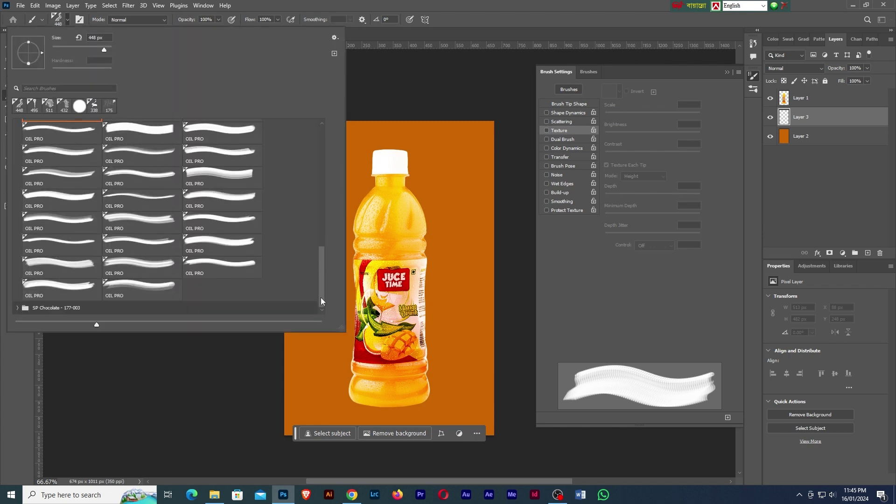
left_click(22, 310)
left_click(21, 309)
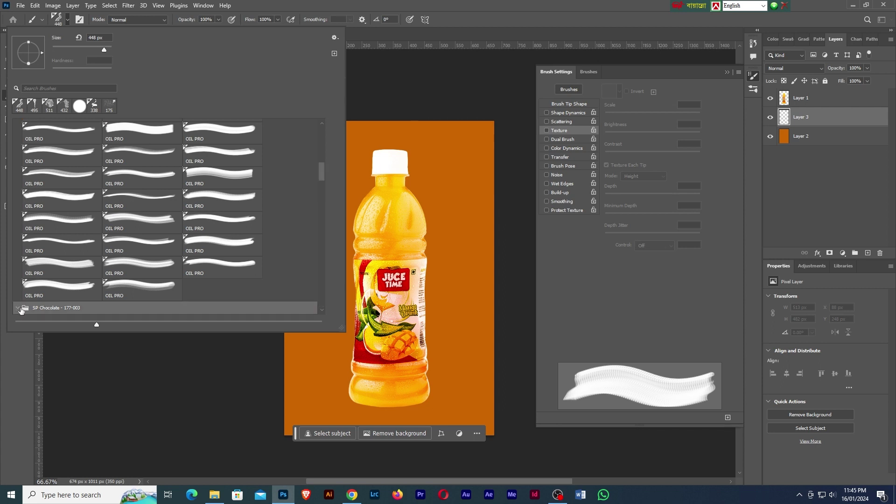
left_click_drag(318, 171, 320, 212)
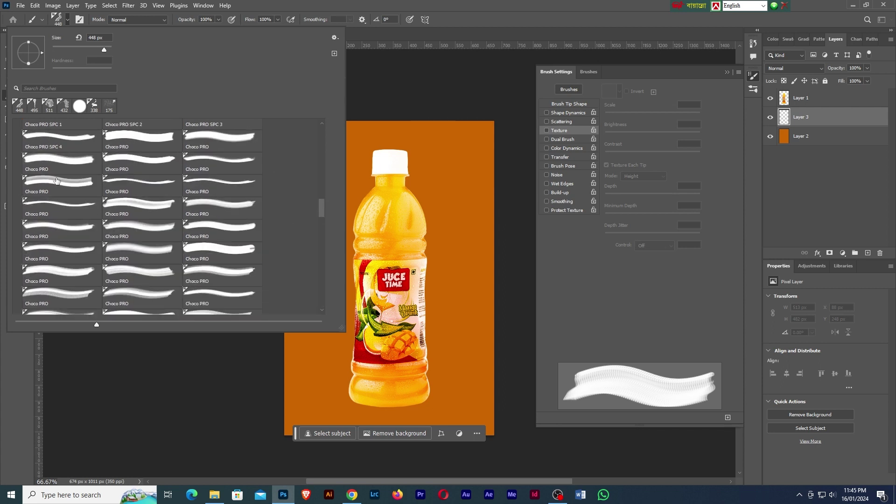
left_click(54, 180)
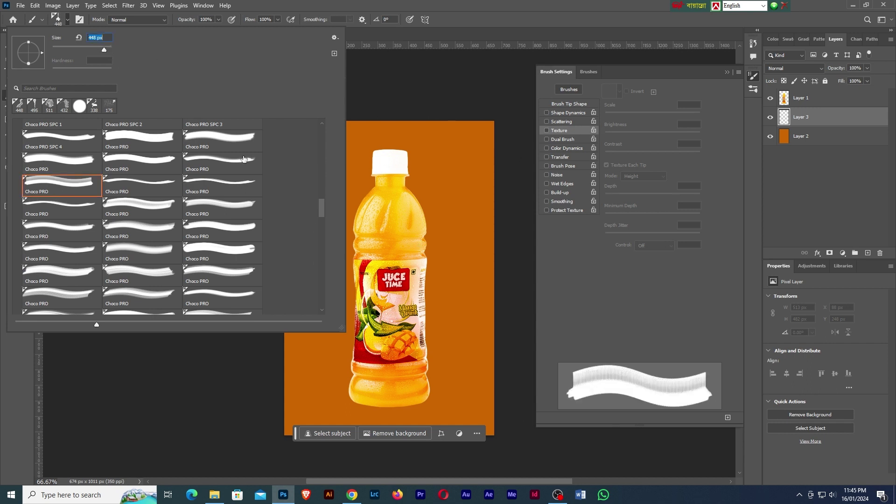
- Stamp a white drip beside the bottle, then Choco PRO SPC 2 milk splashes at upper right, upper left, right edge, and below
left_click(443, 175)
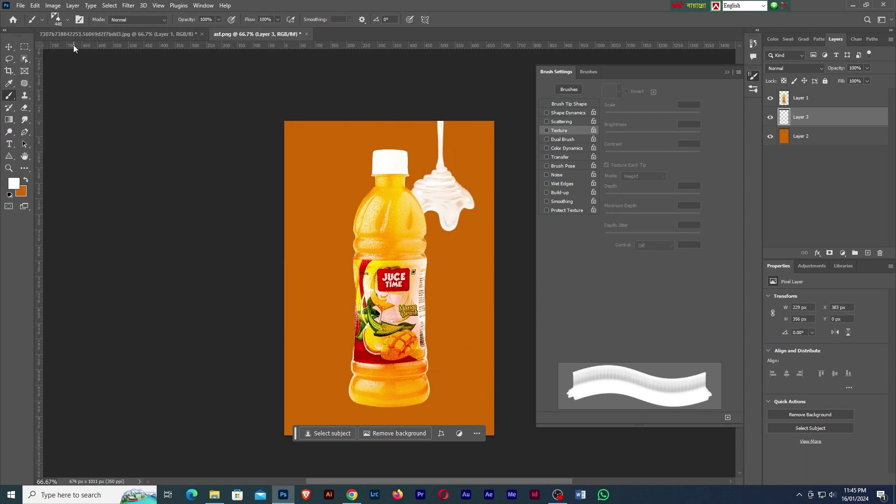
left_click(59, 19)
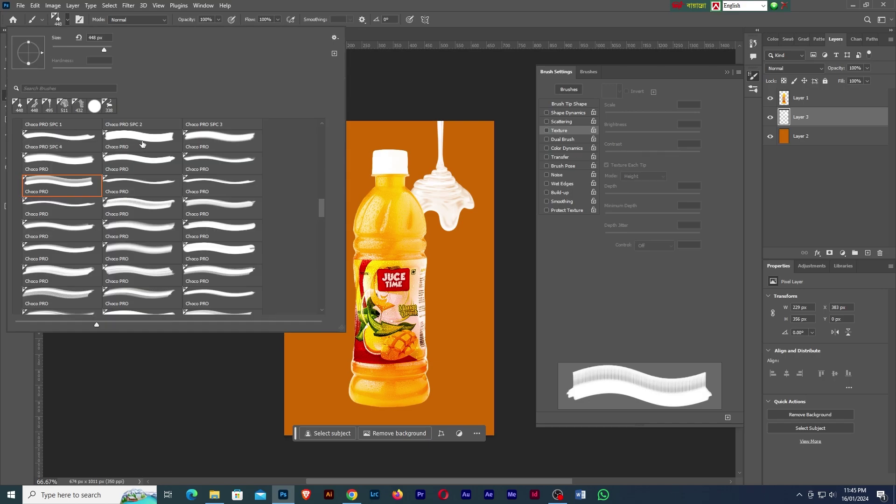
left_click(180, 136)
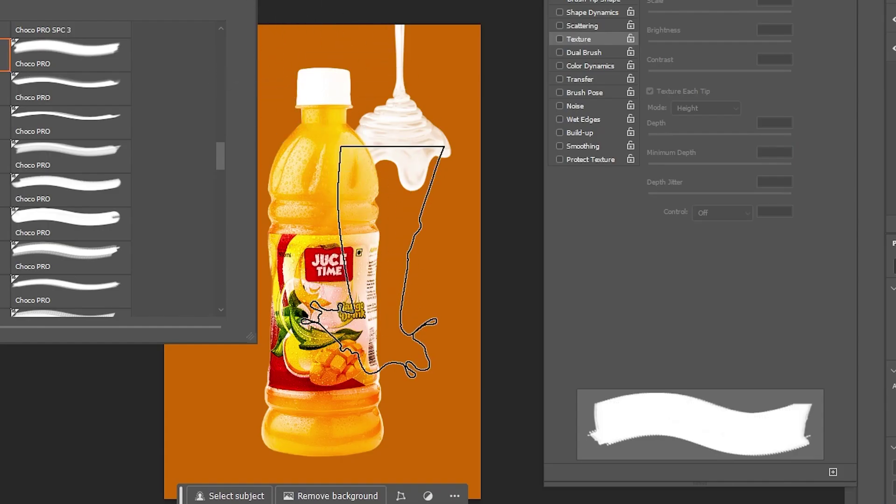
left_click(459, 126)
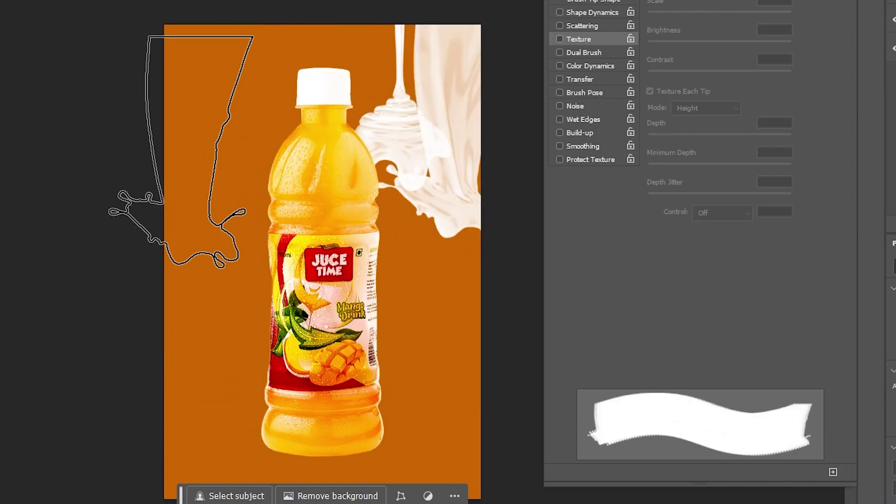
left_click(181, 152)
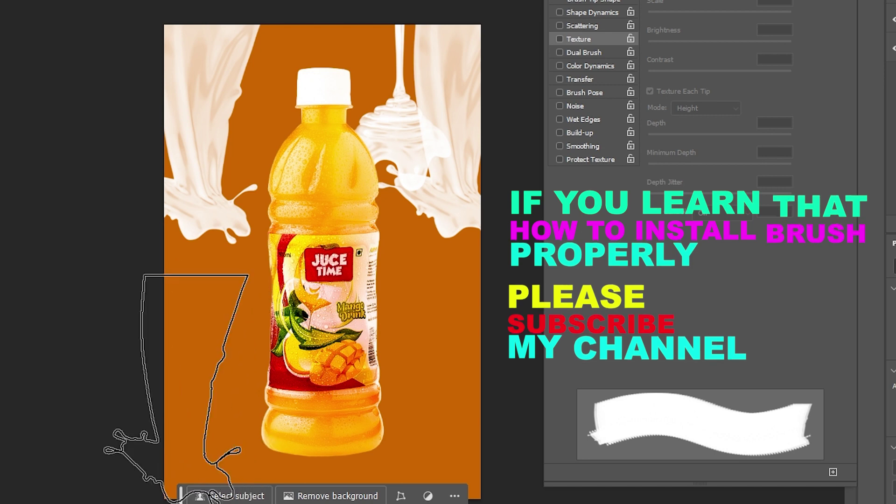
left_click(455, 264)
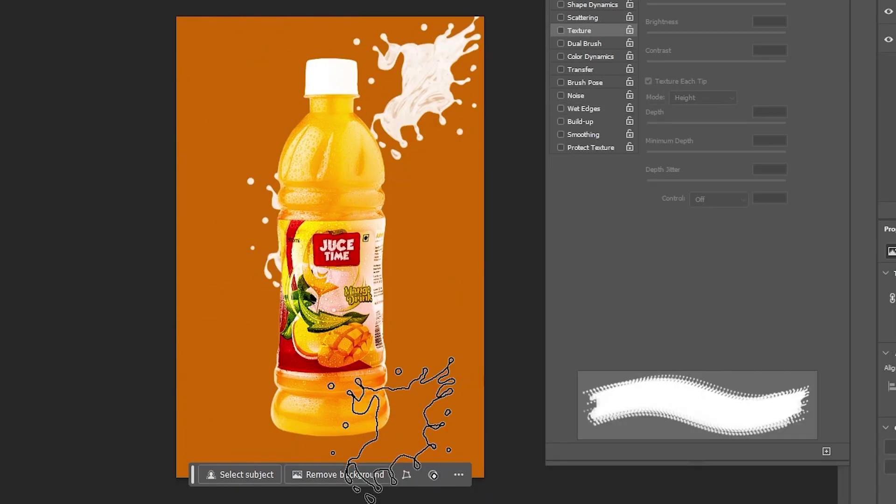
left_click(379, 409)
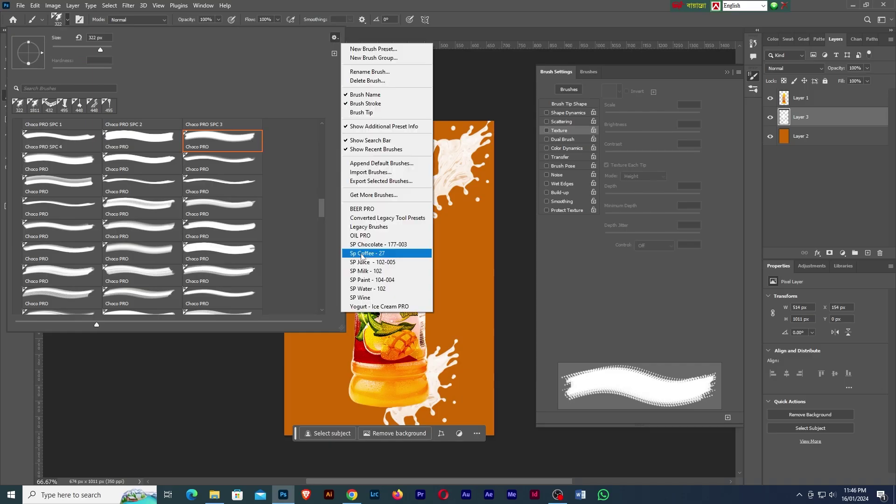
- Try Coffee PRO brushes from the Brushes panel and stamp a splash beside the bottle
scroll(321, 290, "down", 3)
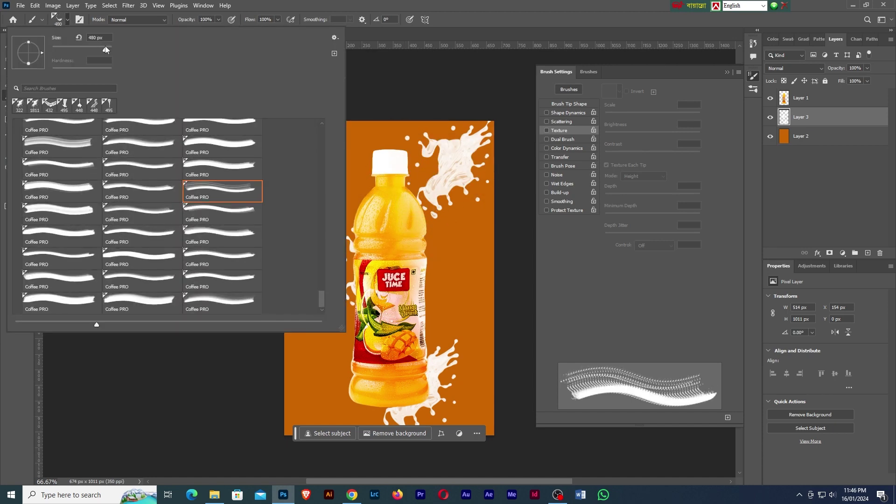
key("Escape")
key("ctrl+z")
left_click(584, 72)
left_click(605, 338)
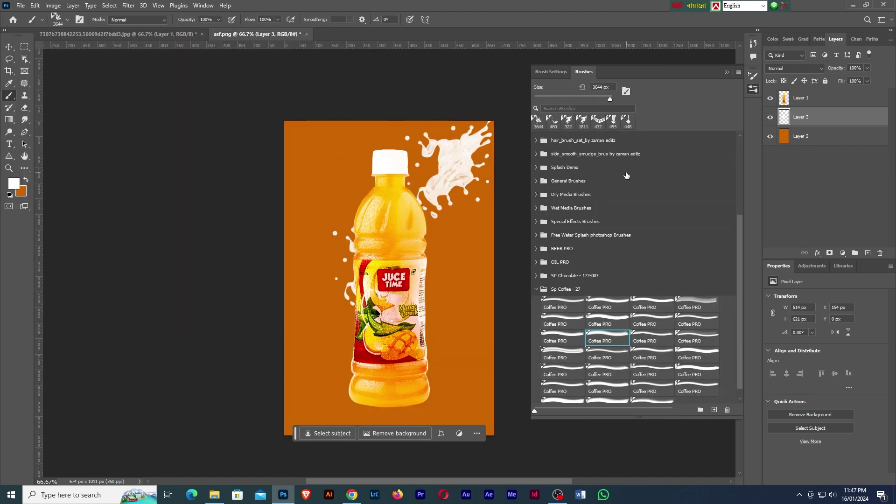
left_click(466, 326)
left_click(68, 19)
- Stamp a Juice PRO splash at lower right, undo the milk splashes, and delete the splash layer
scroll(635, 266, "down", 10)
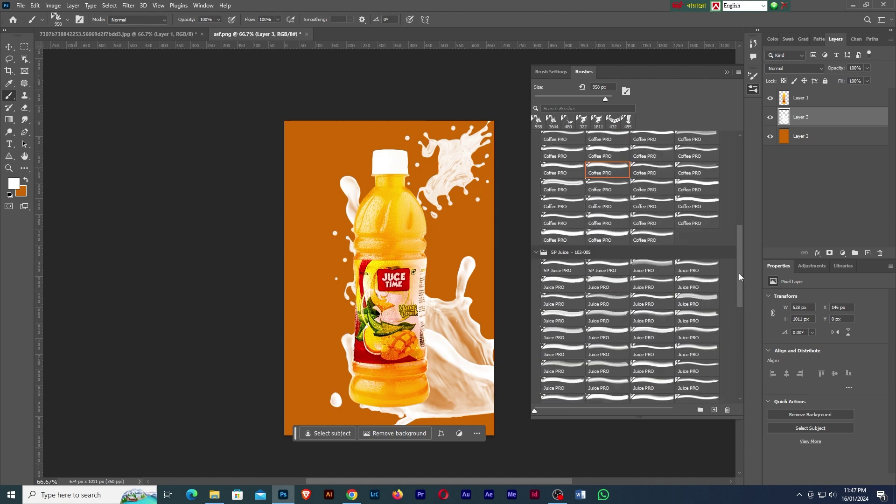
left_click(563, 294)
key("ctrl+z")
left_click(415, 372)
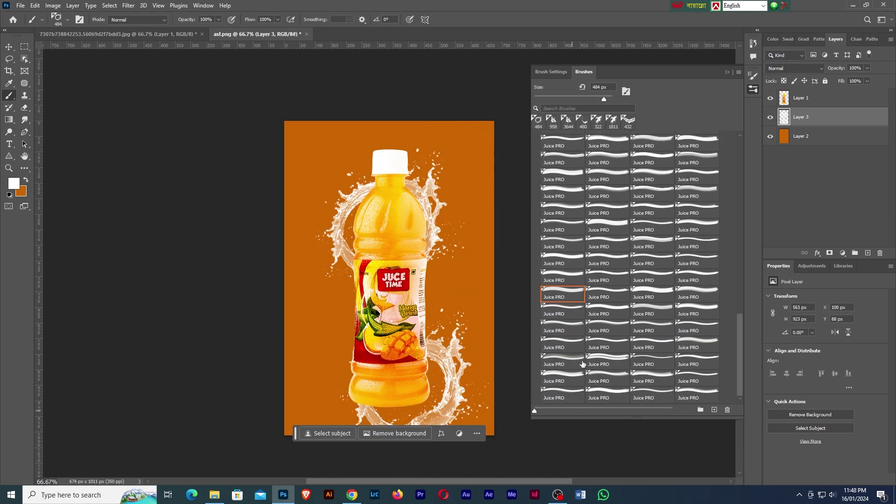
key("Delete")
scroll(634, 266, "down", 3)
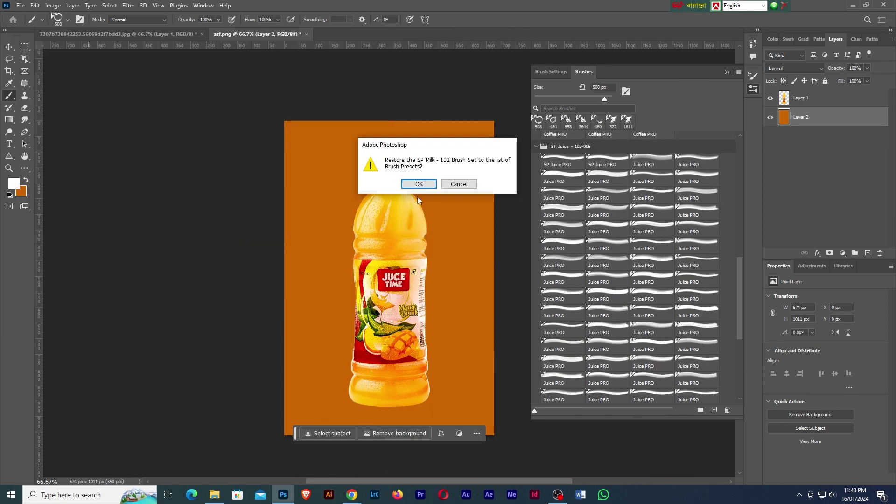
- Restore the SP Milk - 102 brush set and test a Milk PRO splash around the bottle, then undo it
left_click(422, 185)
scroll(664, 361, "down", 5)
left_click(607, 238)
left_click(389, 280)
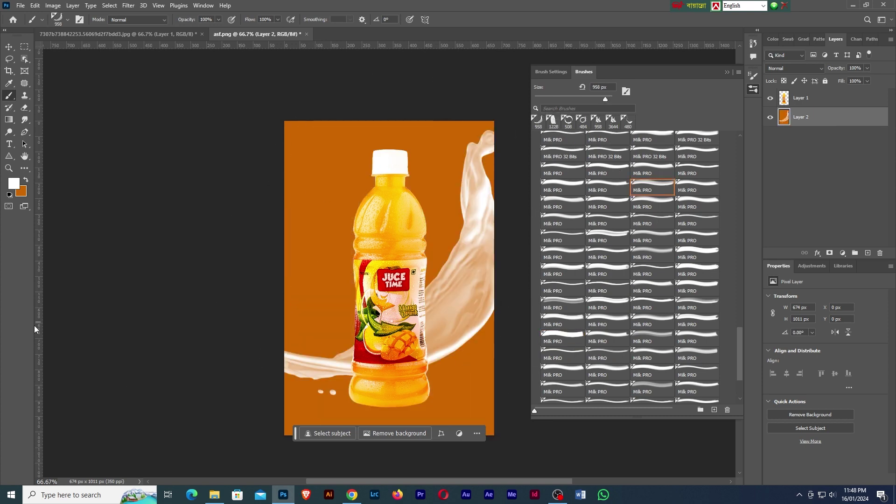
key(".")
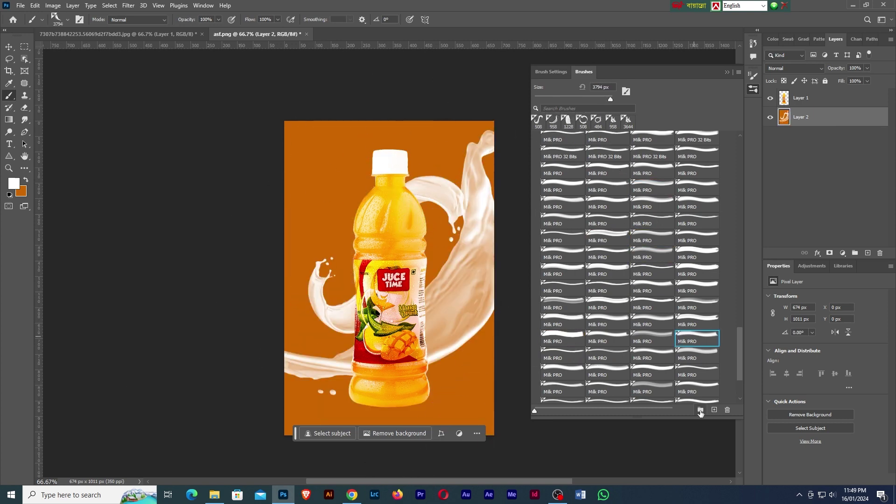
key("ctrl+z")
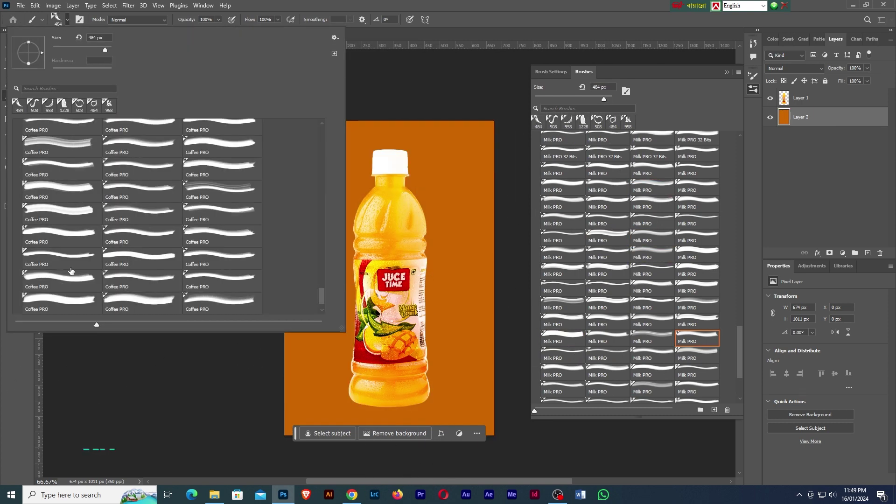
- Try other Milk PRO brushes, leaving a tall milk splash left of the bottle
scroll(609, 367, "down", 5)
left_click(609, 367)
left_click(529, 386)
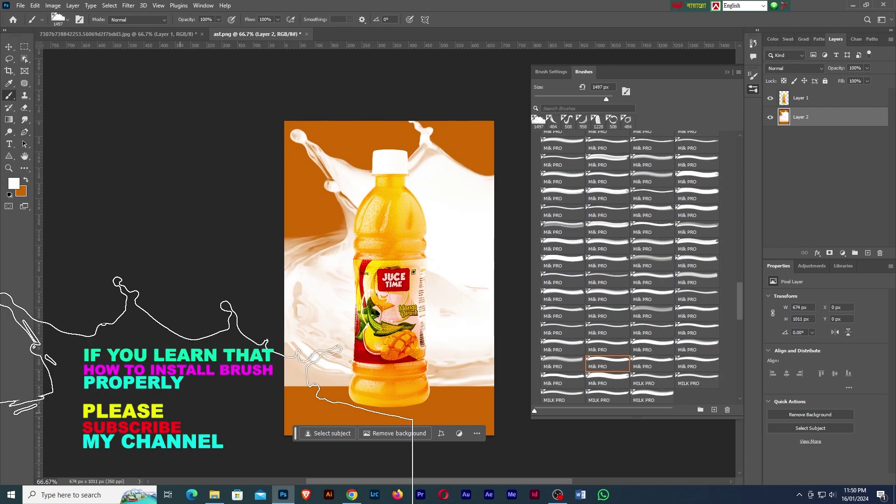
key("ctrl+z")
left_click(652, 263)
left_click(343, 327)
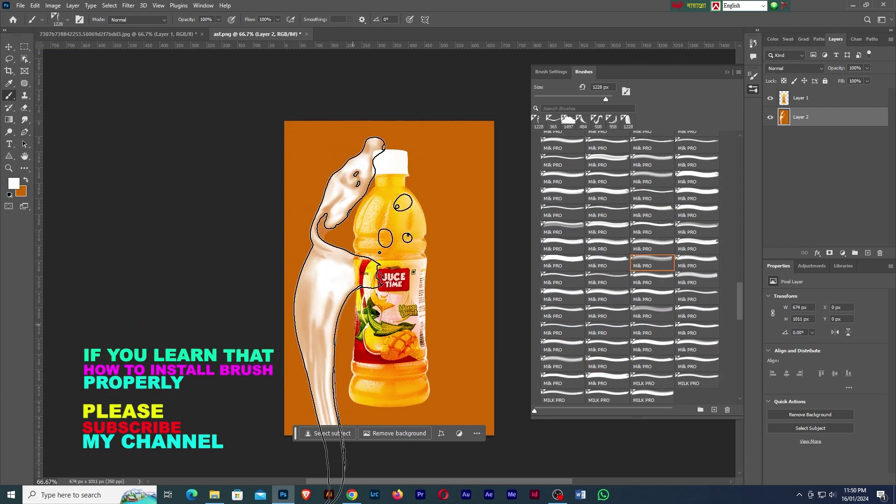
- Stamp an SP Paint cloud splash to the right of the bottle
left_click(41, 19)
key("Escape")
scroll(653, 327, "down", 10)
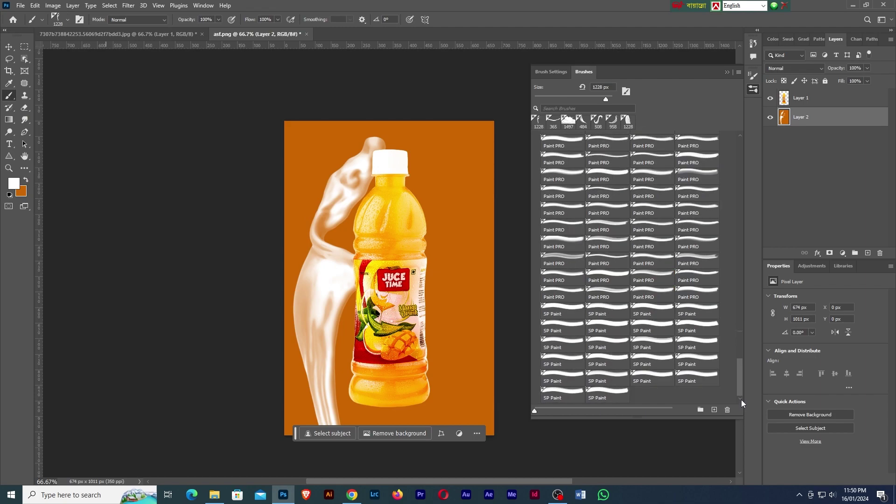
left_click(563, 310)
left_click(466, 257)
- Load the SP Water - 102 brush set and test a water splash around the bottle, then undo it
left_click(42, 19)
left_click(324, 48)
left_click(378, 293)
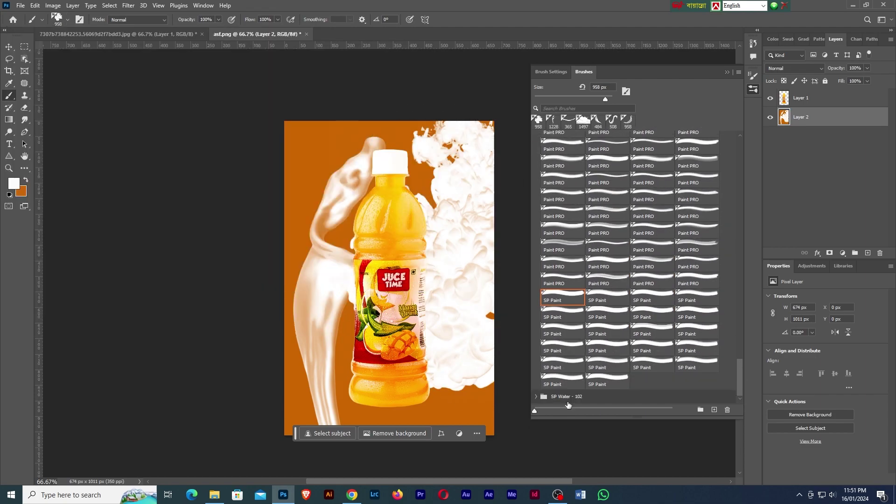
scroll(742, 364, "down", 10)
scroll(742, 364, "down", 2)
left_click(562, 229)
key("ctrl+z")
left_click(425, 262)
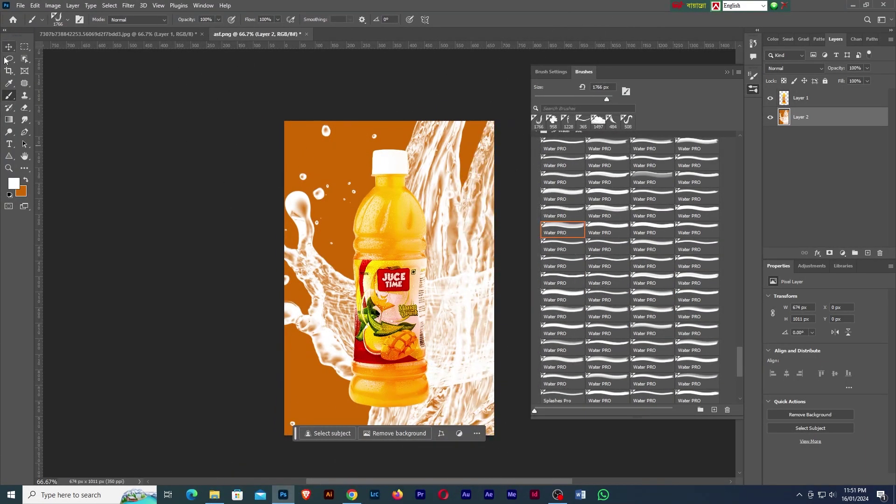
key("ctrl+z")
- Try a small water splash with another Water PRO brush, then undo it
left_click(636, 170)
left_click(399, 265)
left_click(41, 20)
key("Escape")
key("ctrl+z")
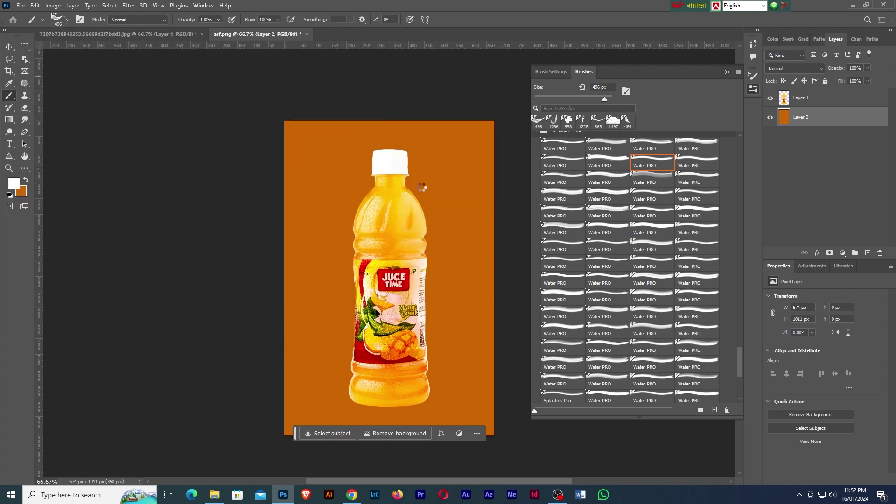
- Expand the SP Wine set and stamp a Wine PRO splash around the bottle
scroll(739, 406, "down", 5)
left_click(536, 397)
scroll(653, 364, "down", 3)
left_click(698, 361)
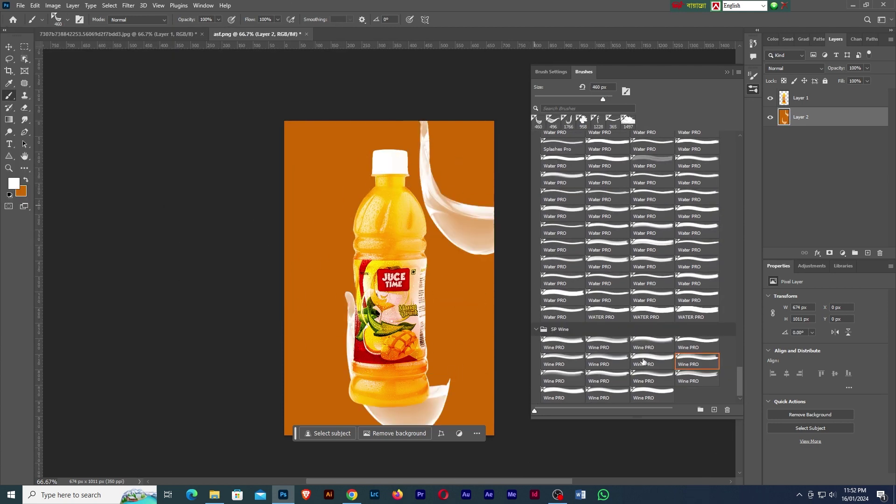
left_click(42, 19)
- Load the Yogurt - Ice Cream PRO set, pick a Yogurt brush, and undo the white splash
left_click(397, 307)
scroll(653, 327, "down", 3)
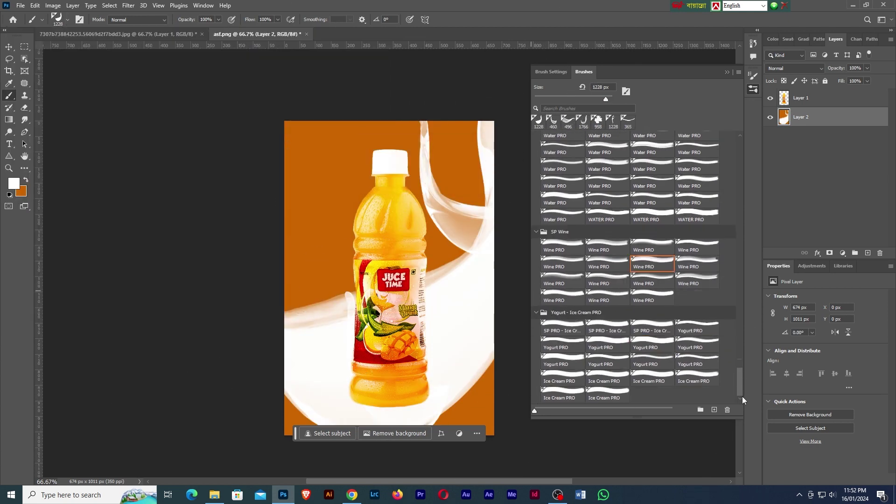
left_click(607, 345)
key("ctrl+z")
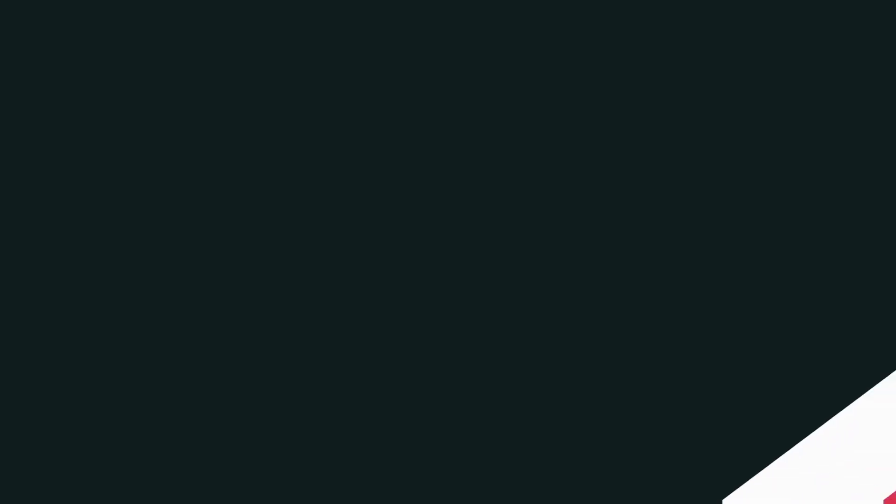